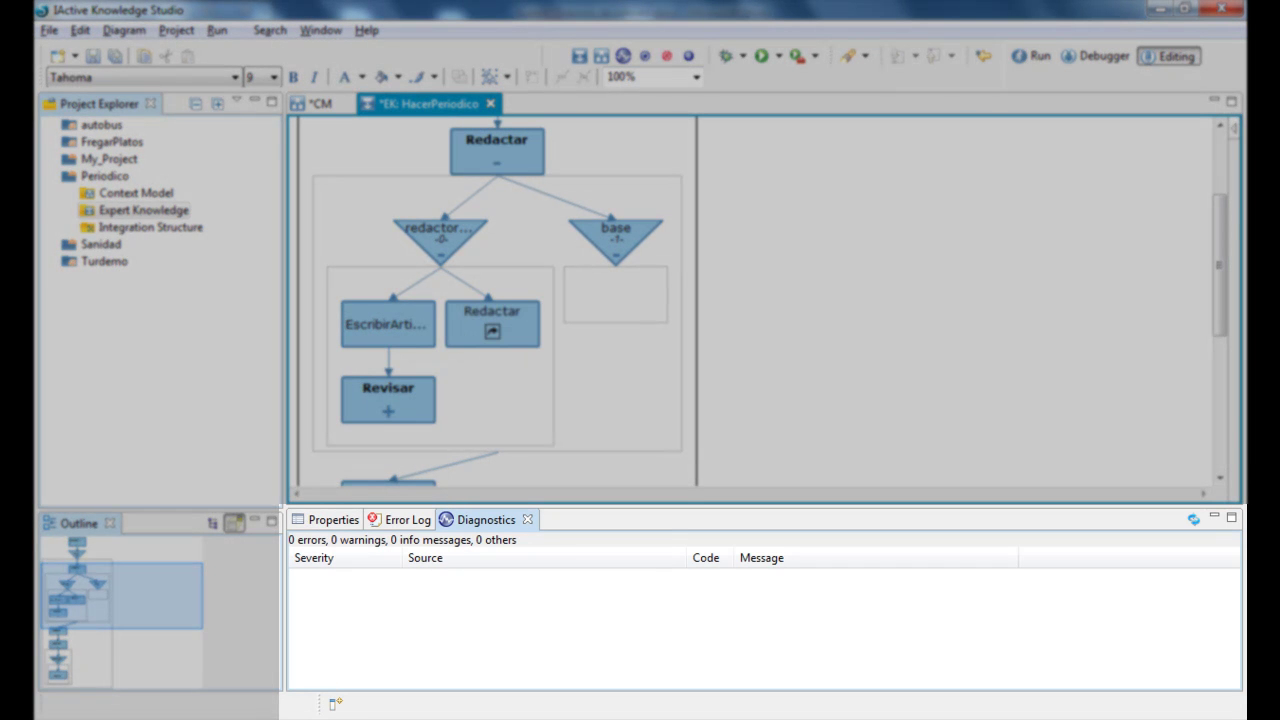
Review the properties of the Revisar goal and the project's diagnostics.
click(333, 520)
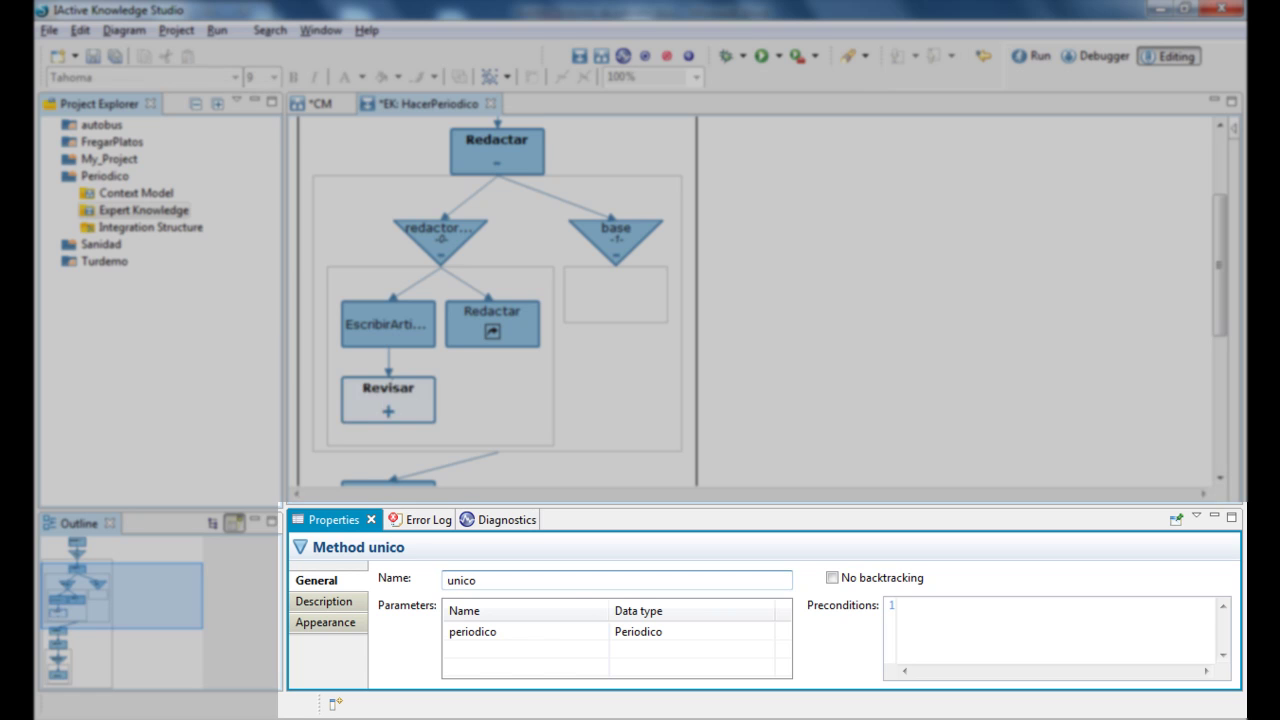
click(388, 398)
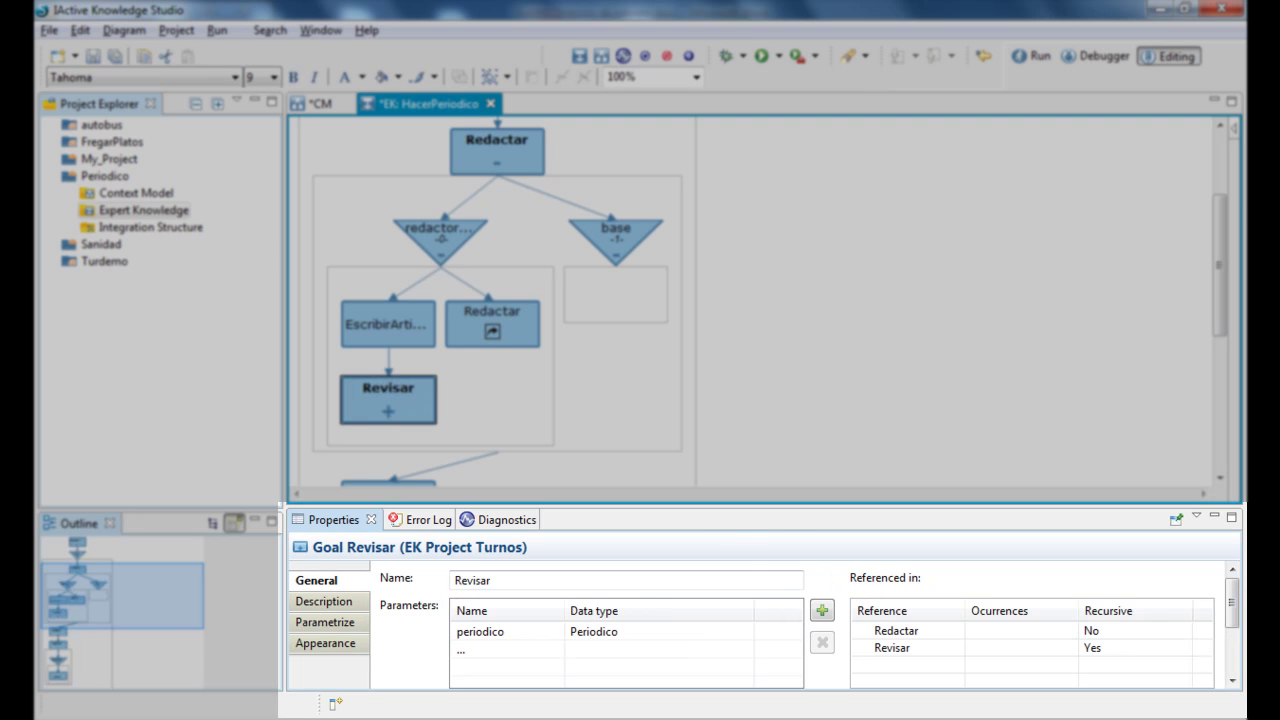
click(490, 520)
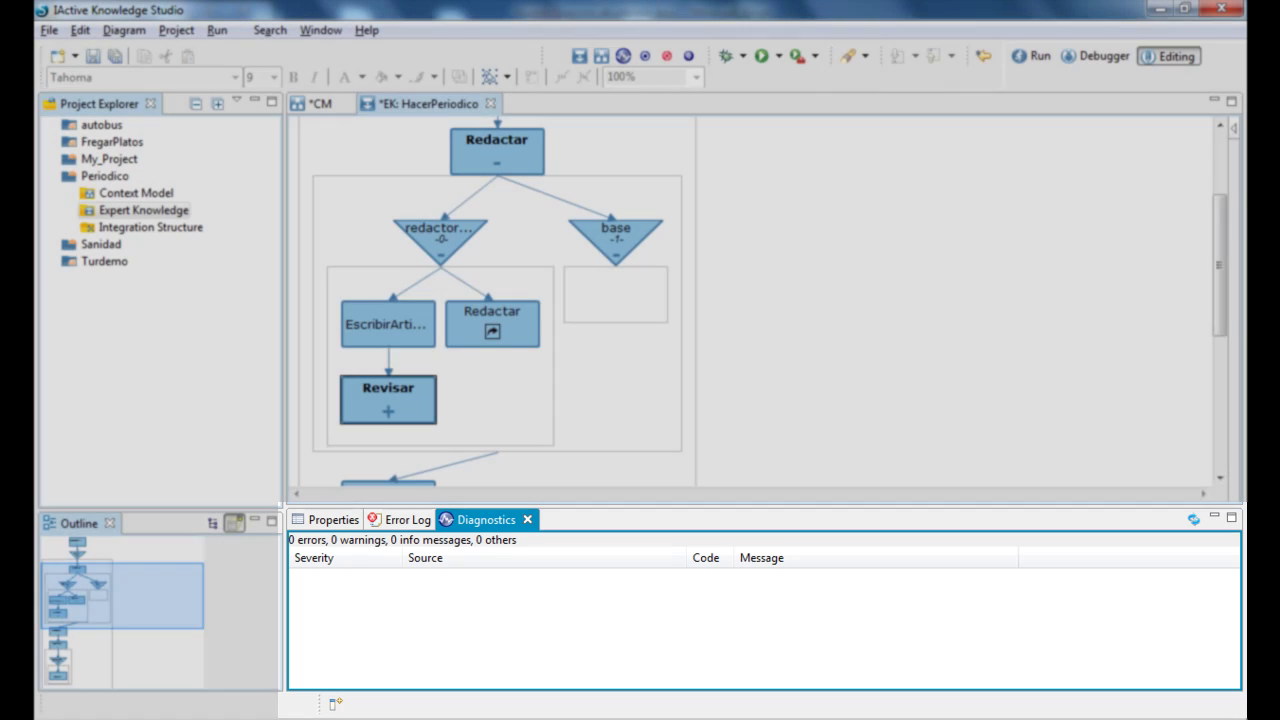
Switch to the context model diagram and look over the autobus, FregarPlatos and My_Project projects with Periodico collapsed.
key(ctrl+Page_Up)
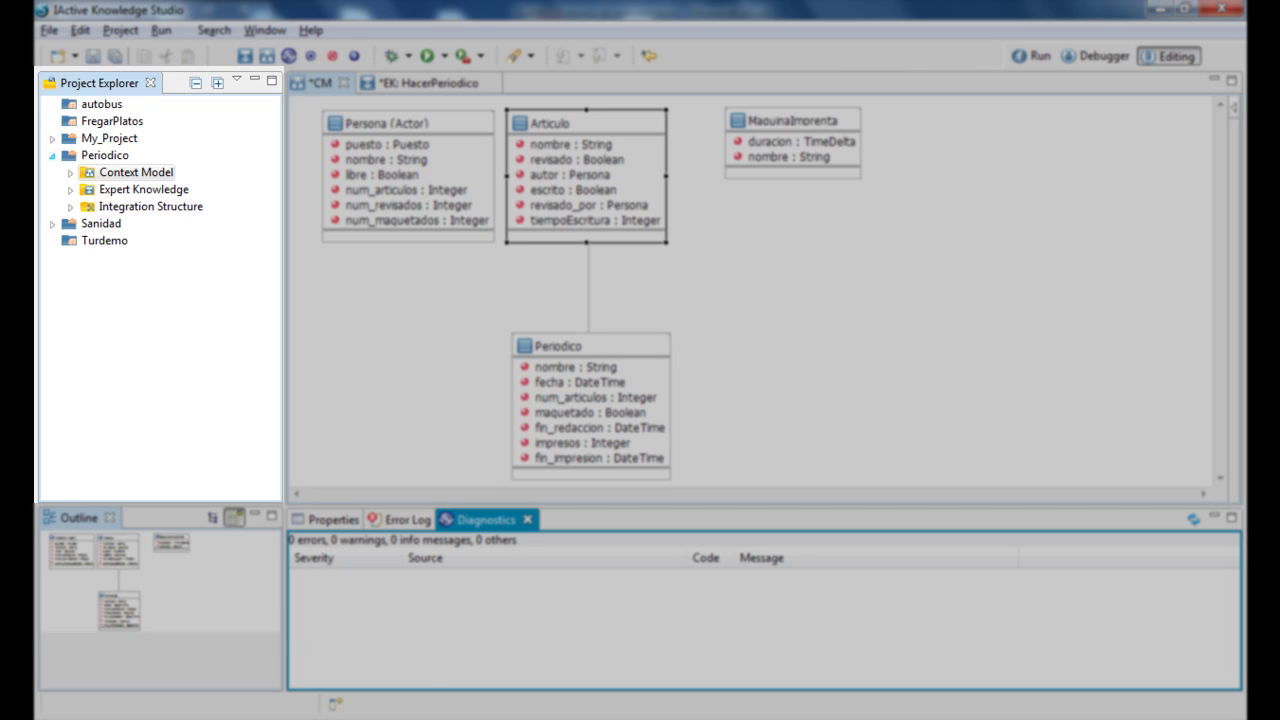
click(52, 155)
click(90, 104)
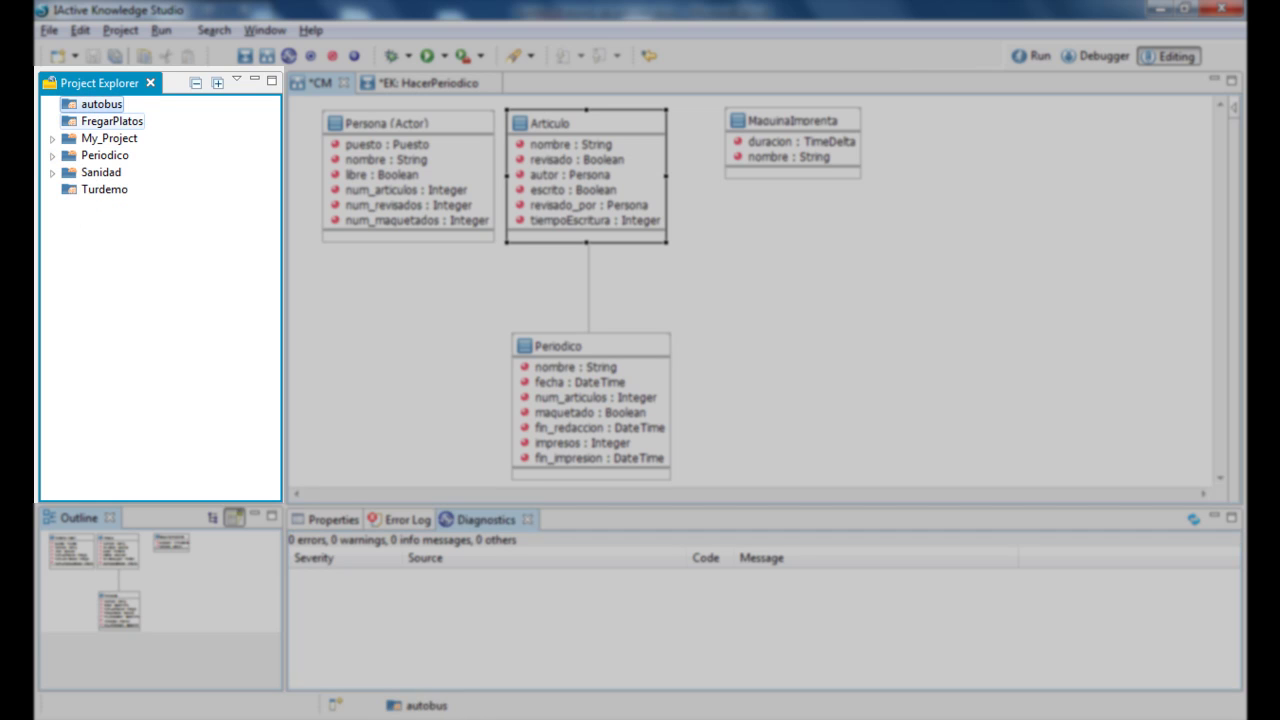
click(92, 121)
click(92, 138)
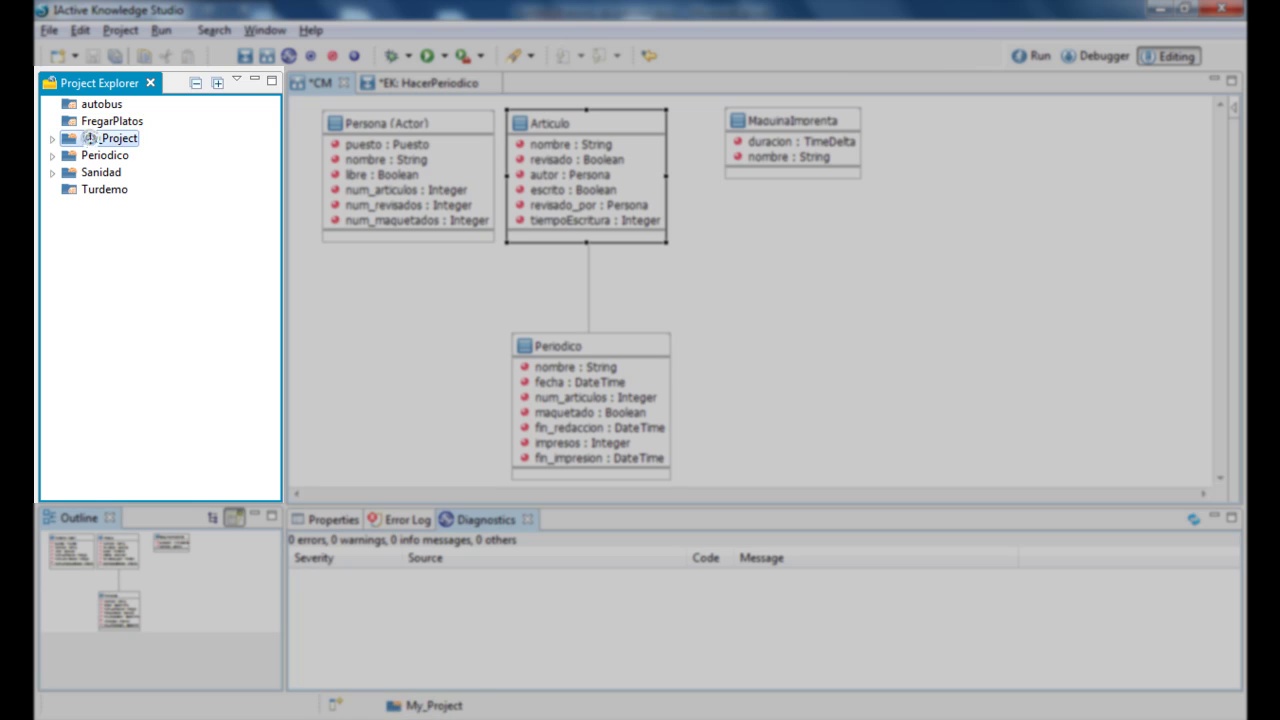
Expand the Periodico project's Context Model, Classes and Expert Knowledge nodes and open its context model.
click(52, 155)
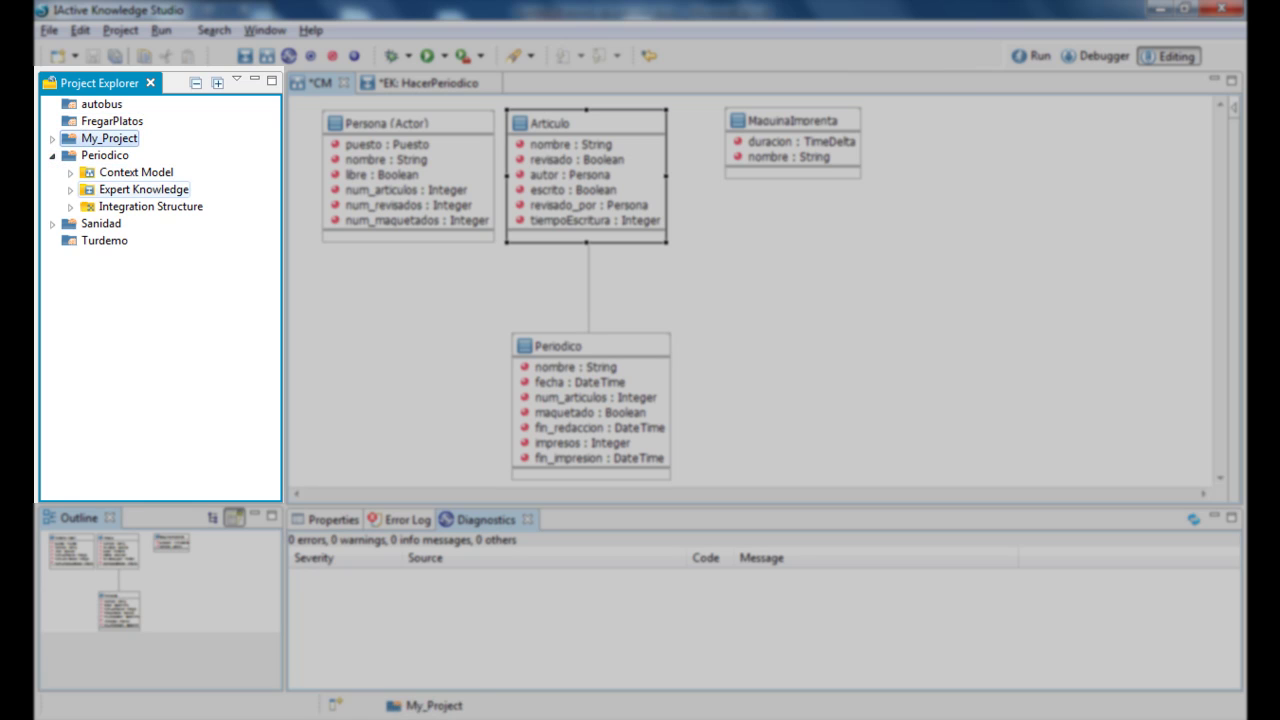
click(70, 172)
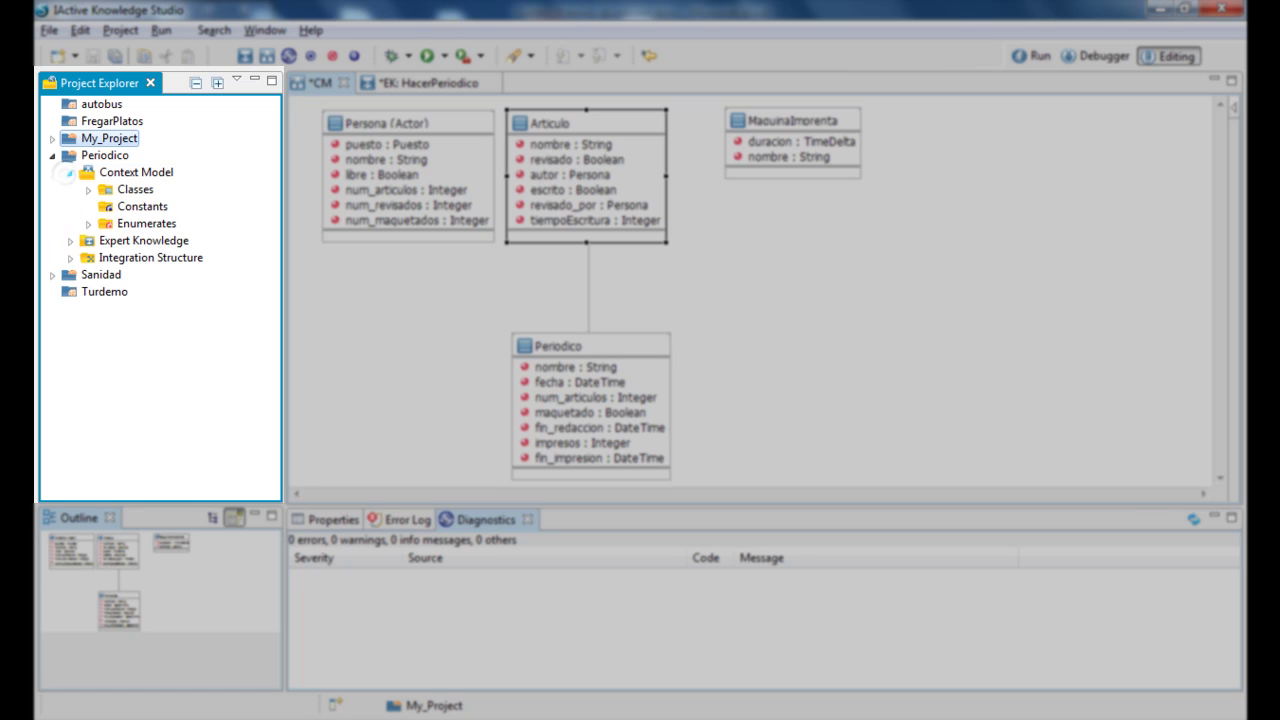
click(70, 240)
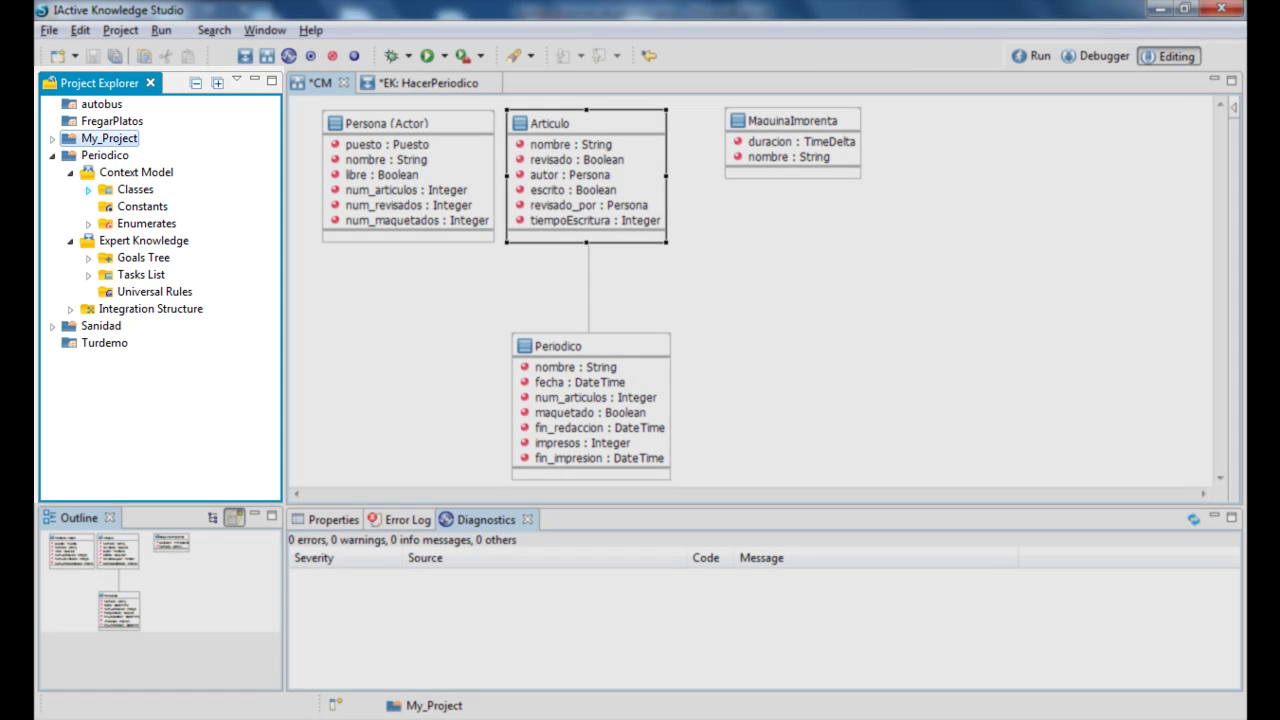
click(88, 189)
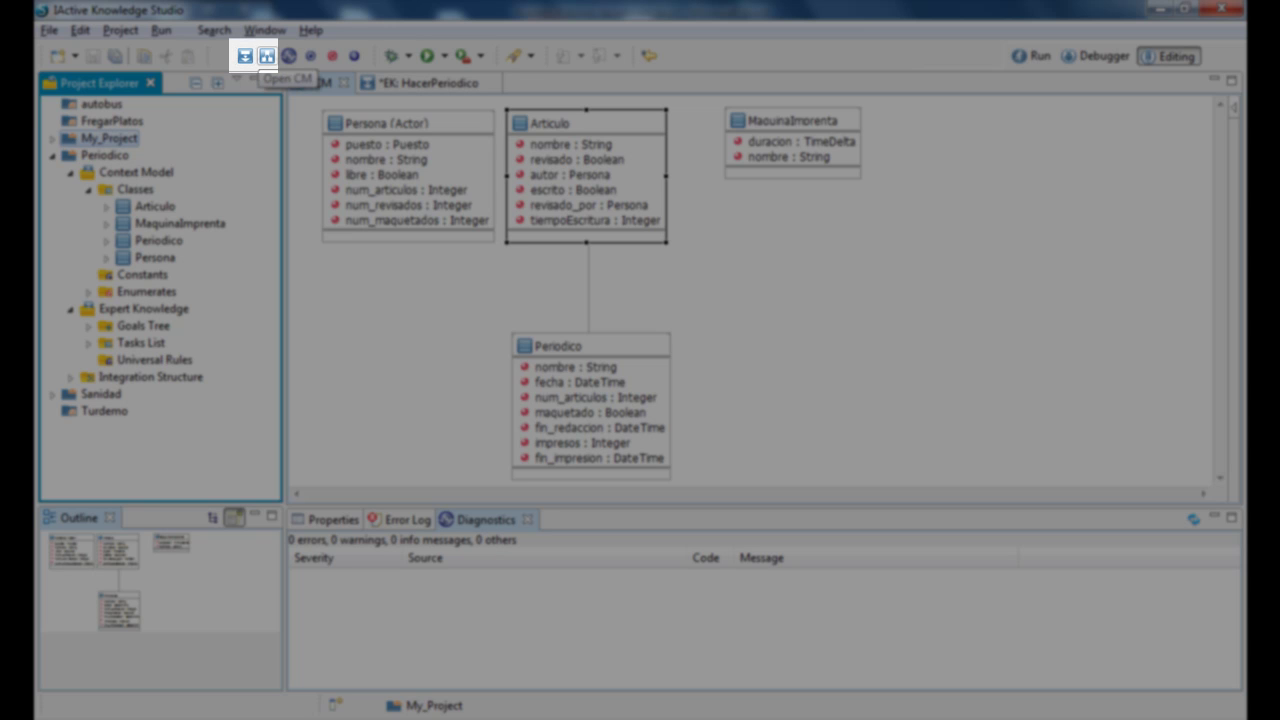
click(266, 56)
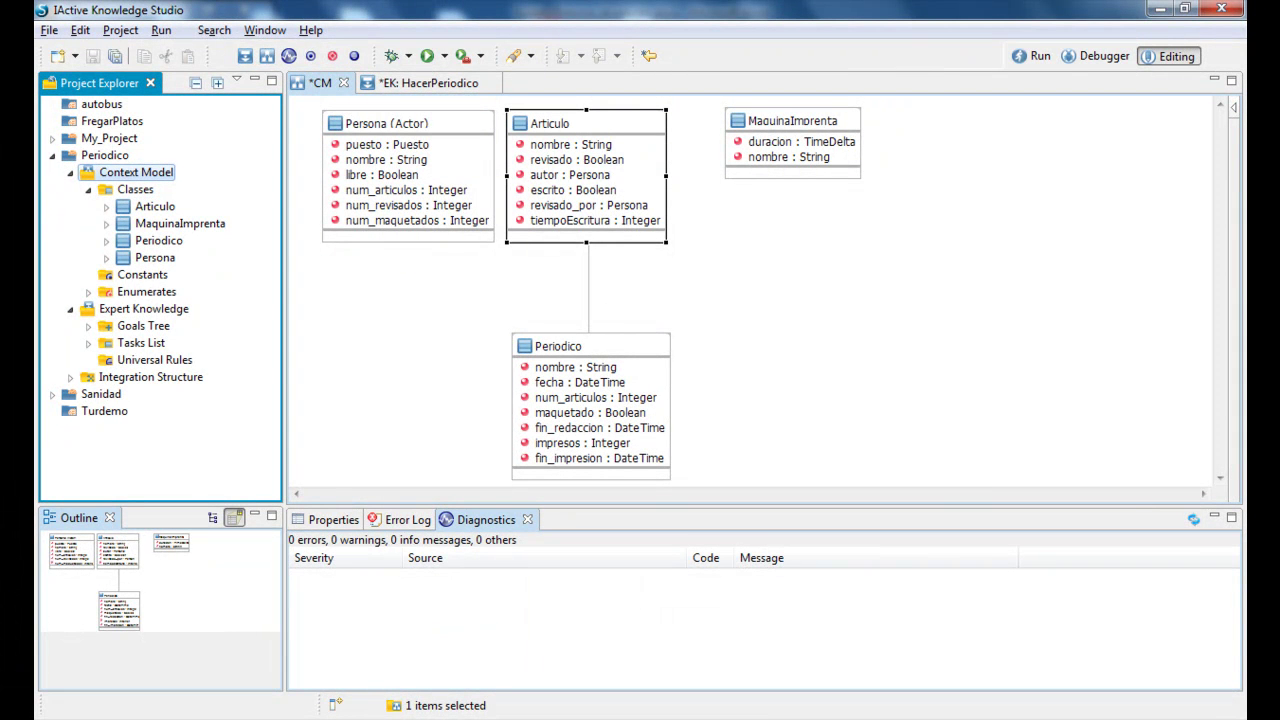
Review the properties of the Persona class, the error log and the diagnostics.
click(375, 222)
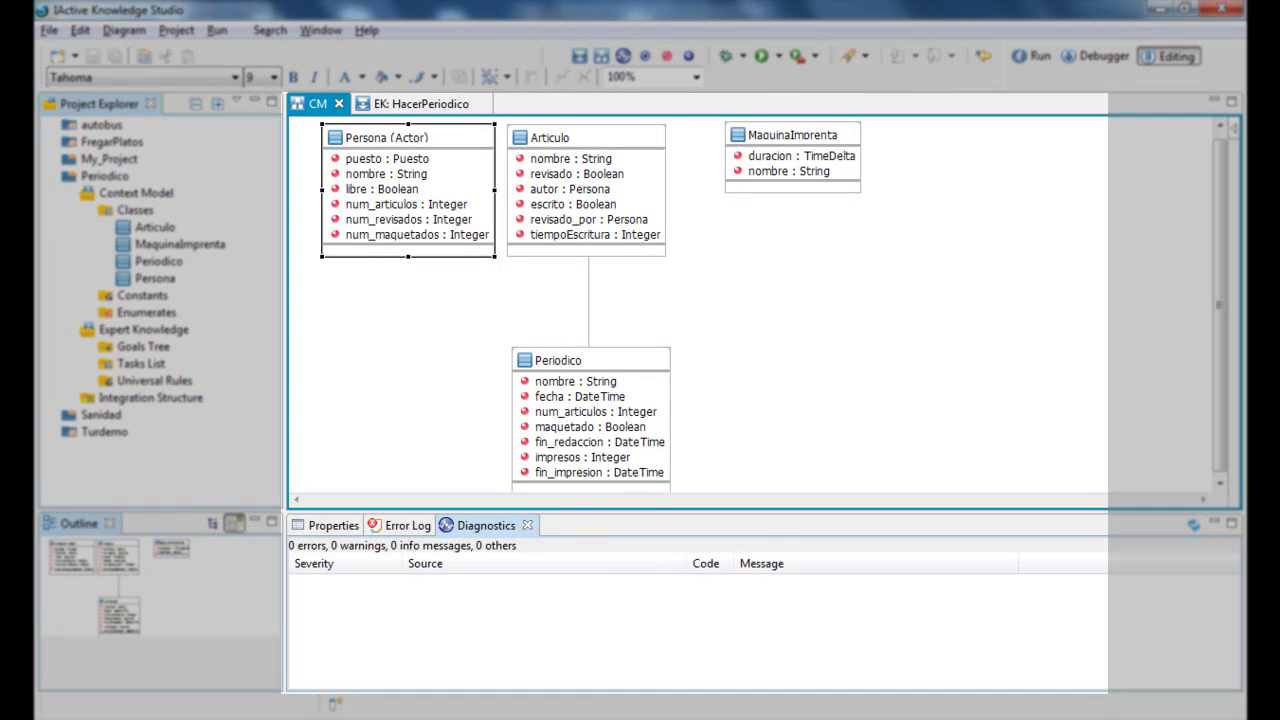
click(330, 525)
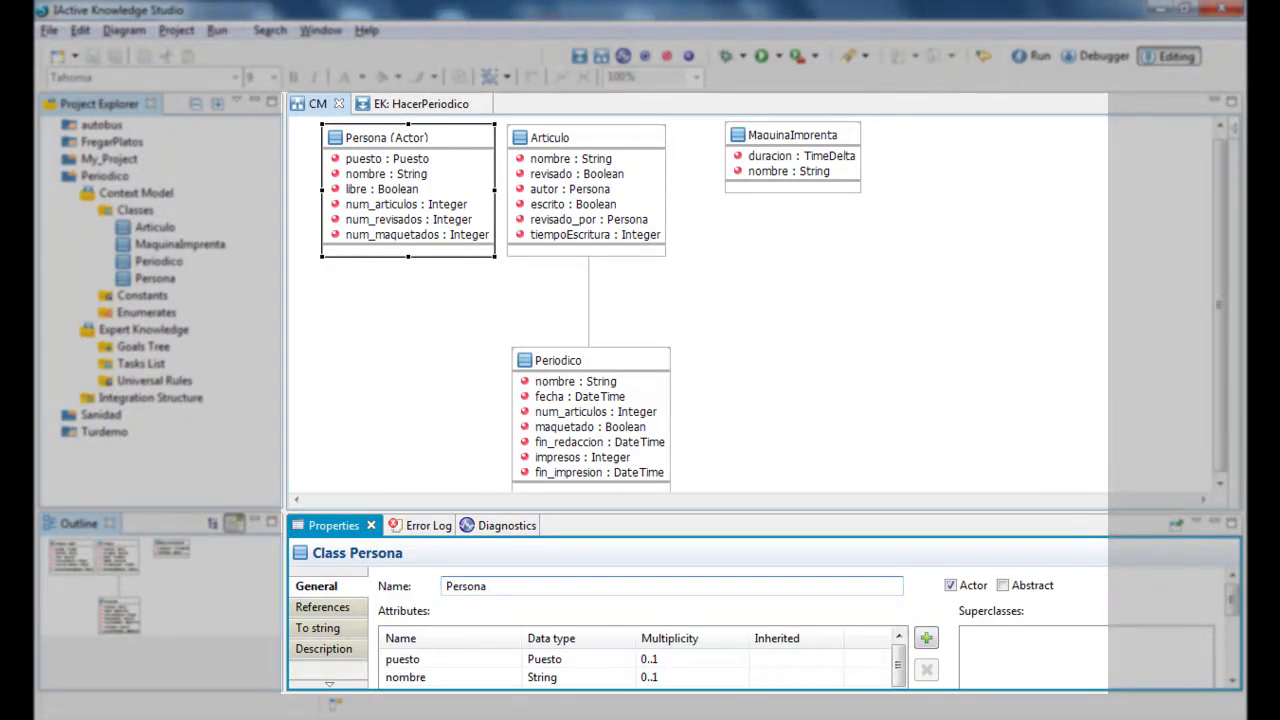
click(408, 525)
click(507, 526)
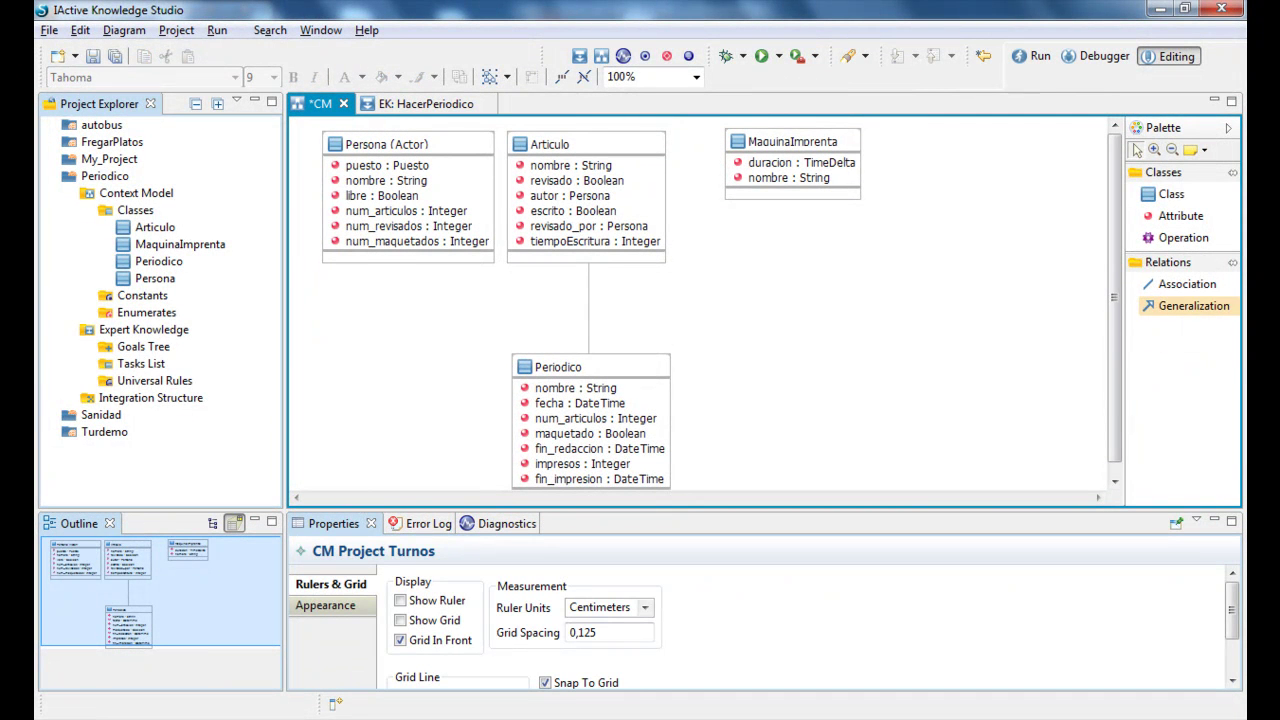
Inspect the Articulo class and the properties of its nombre, revisado and autor attributes.
click(590, 146)
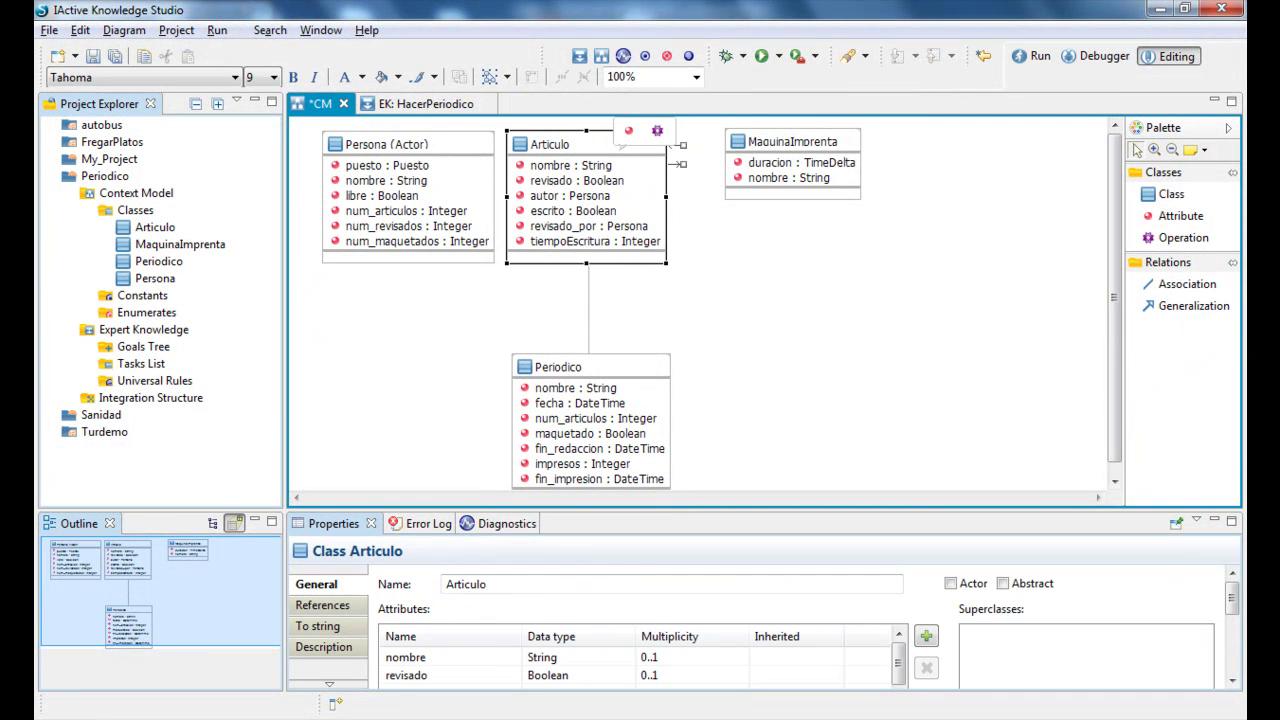
click(550, 144)
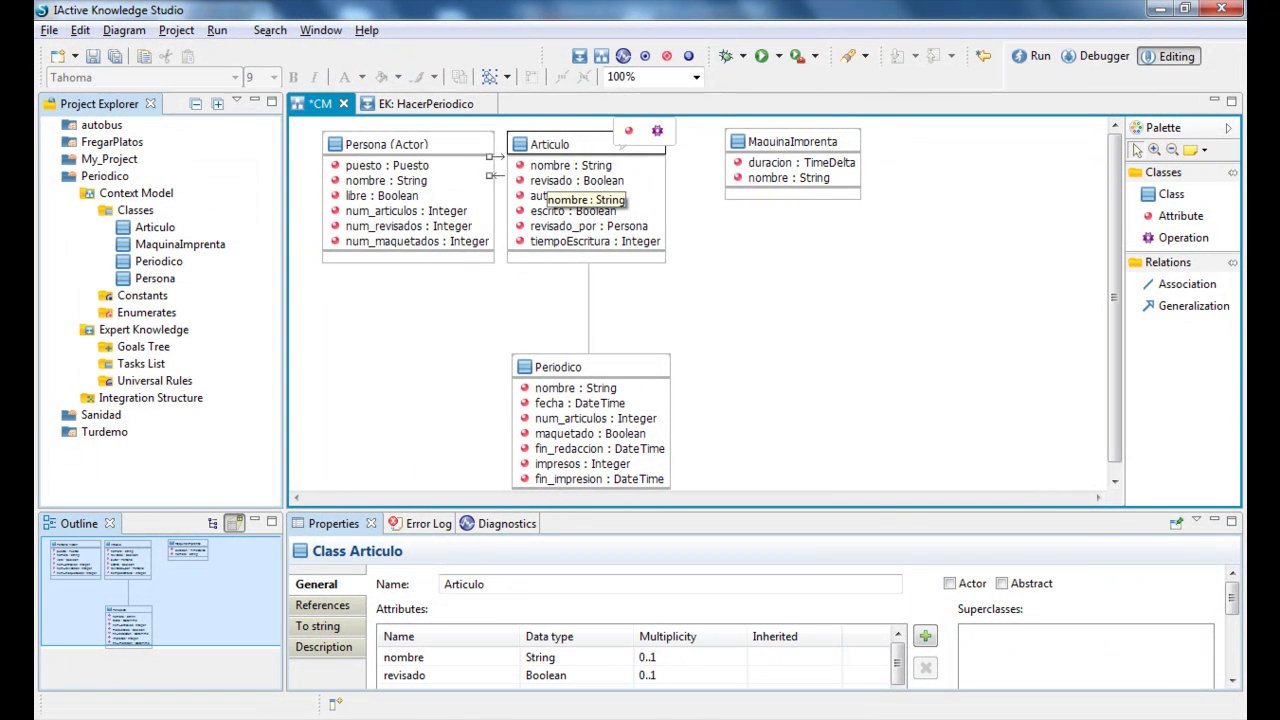
click(545, 165)
click(550, 180)
click(548, 196)
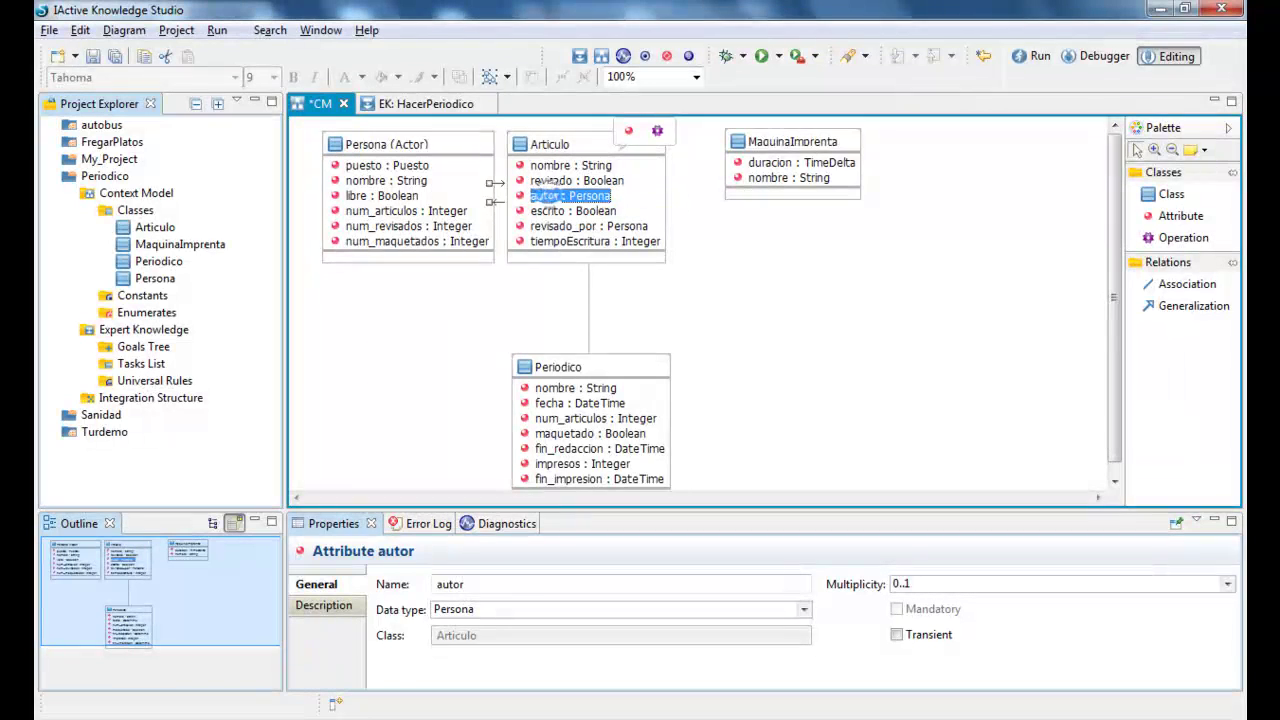
Add a new operation to the Articulo class and mark the class as both Actor and Abstract.
click(657, 131)
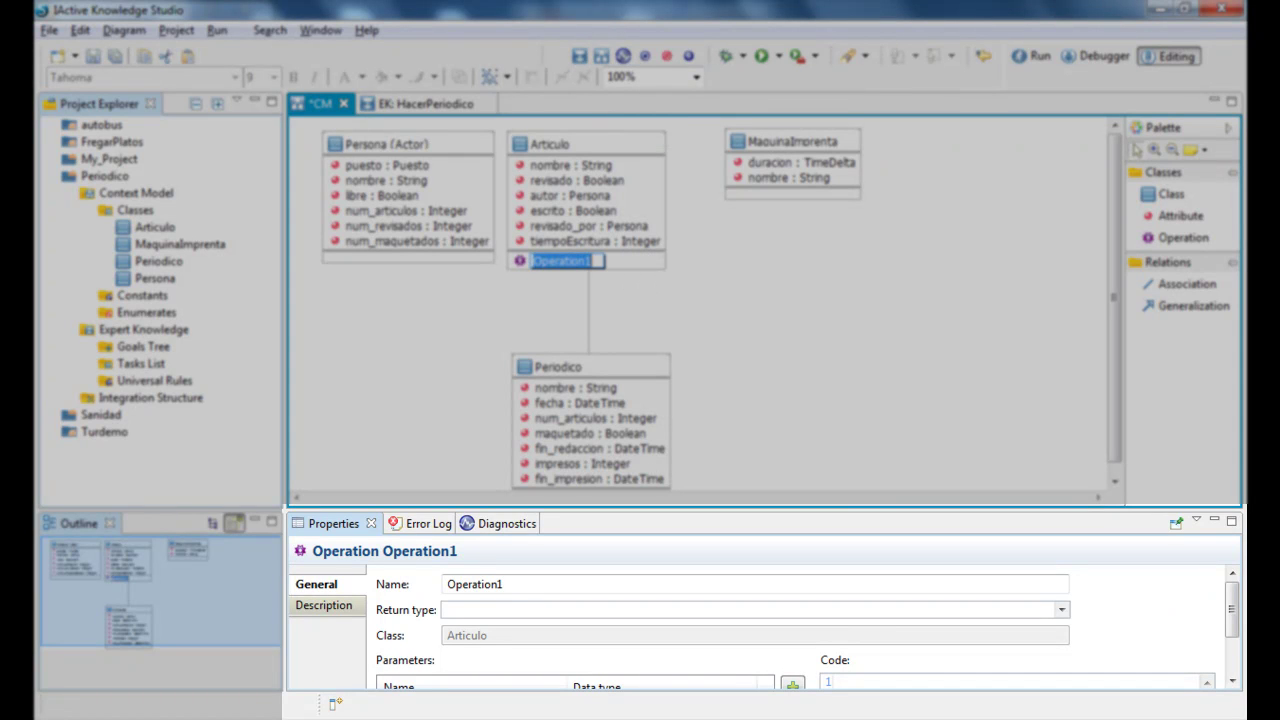
click(514, 580)
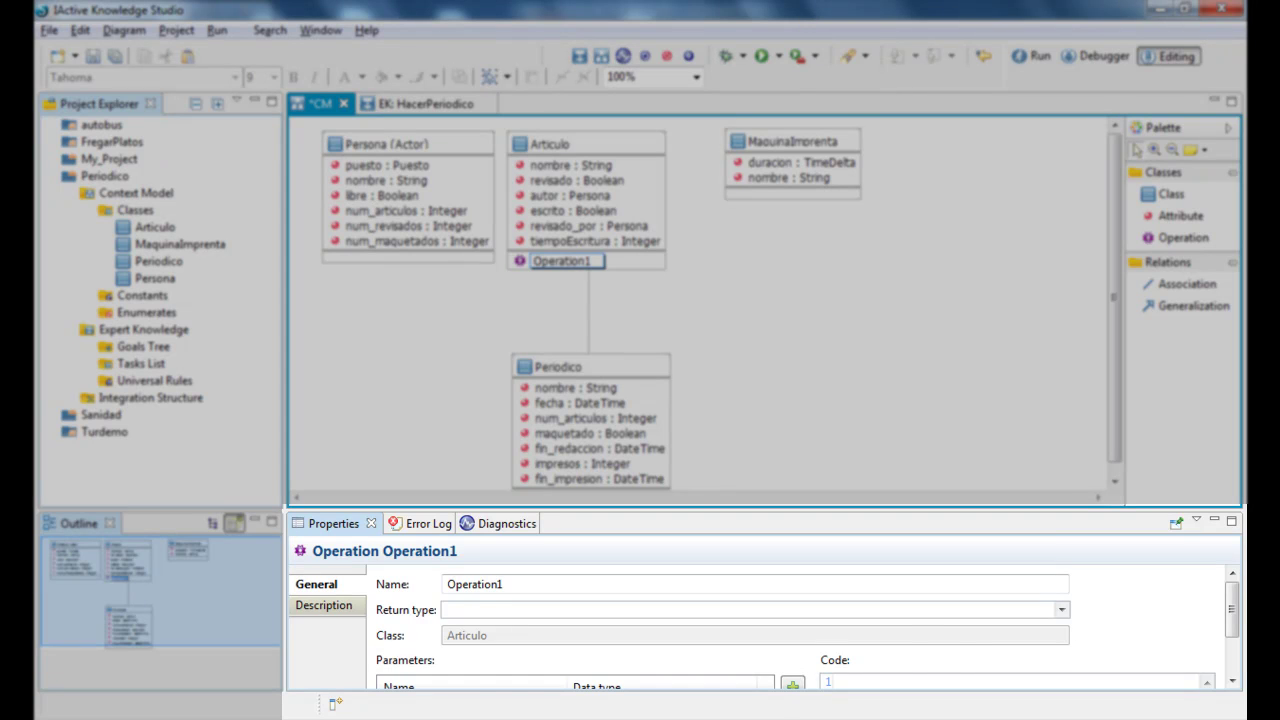
click(596, 144)
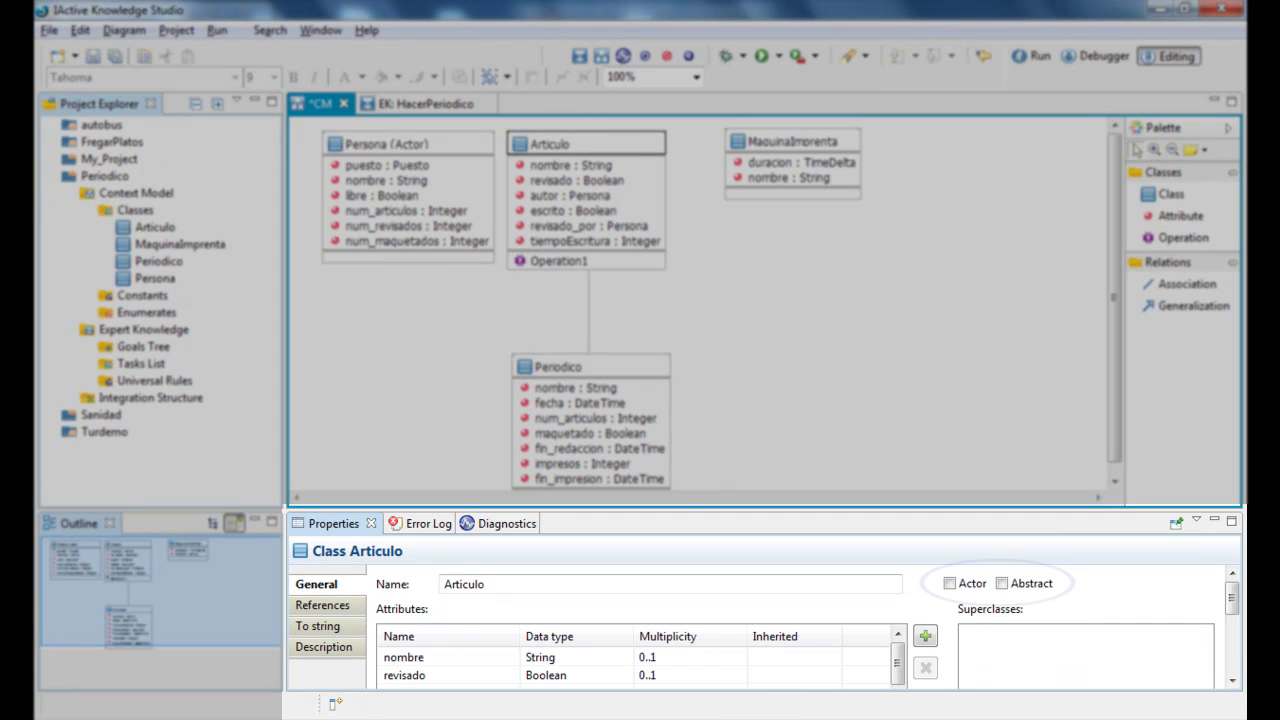
click(949, 583)
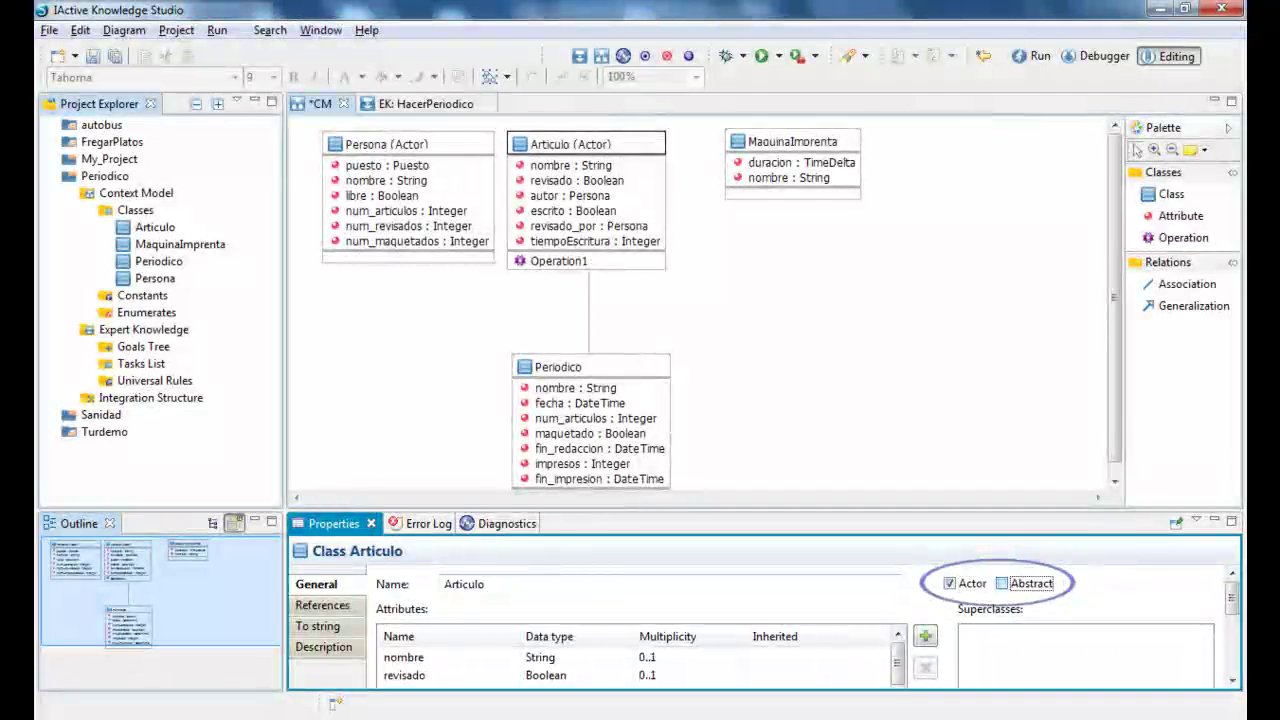
click(1001, 583)
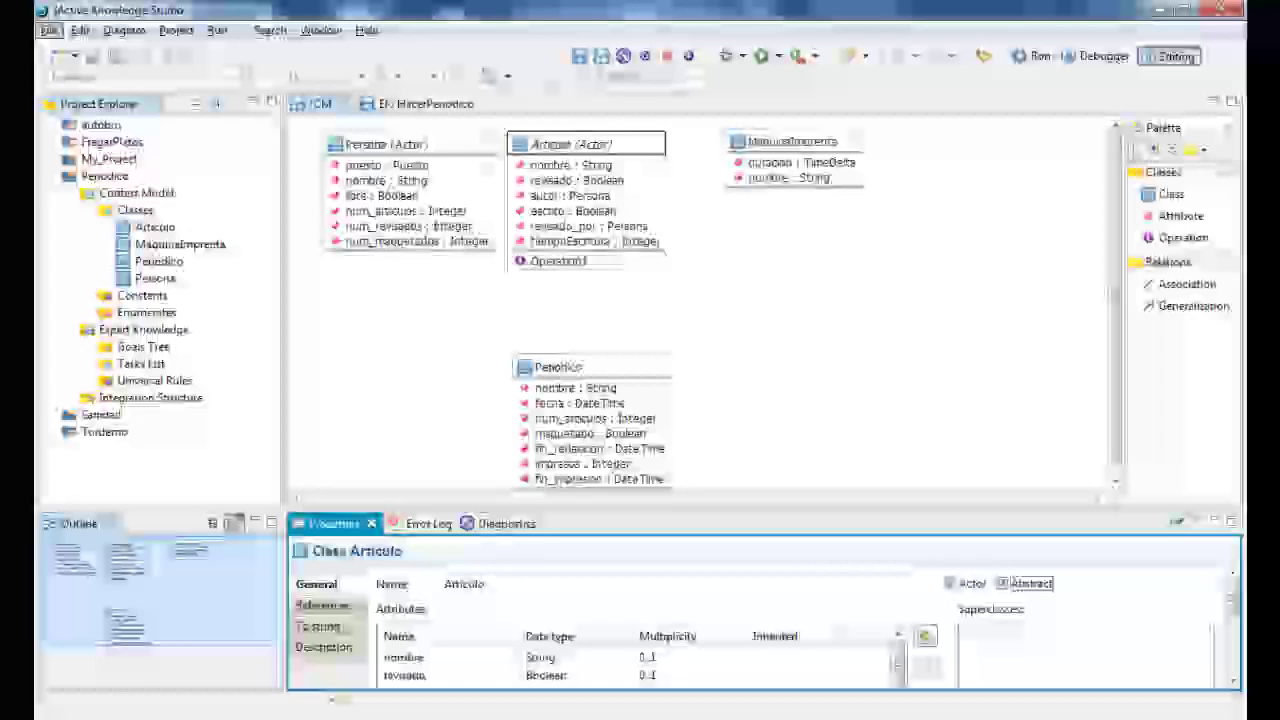
Turn the Transient option of the Articulo class's nombre attribute on and back off.
click(571, 165)
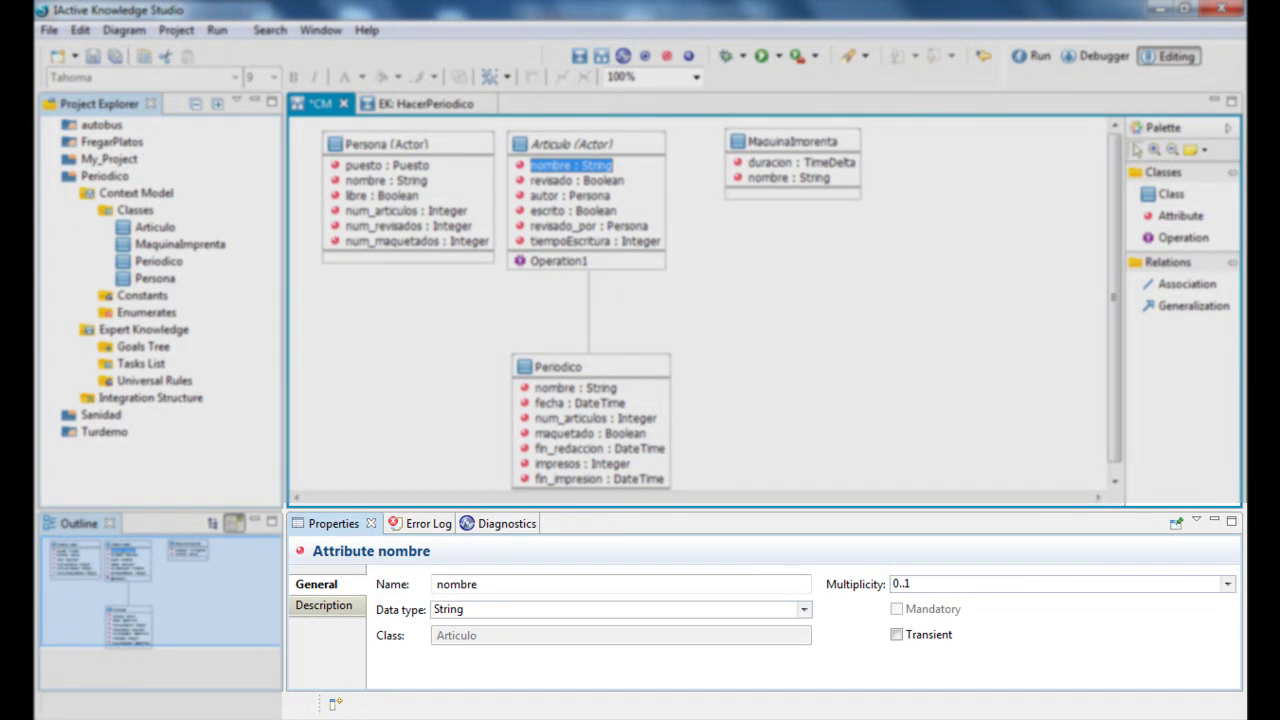
click(897, 635)
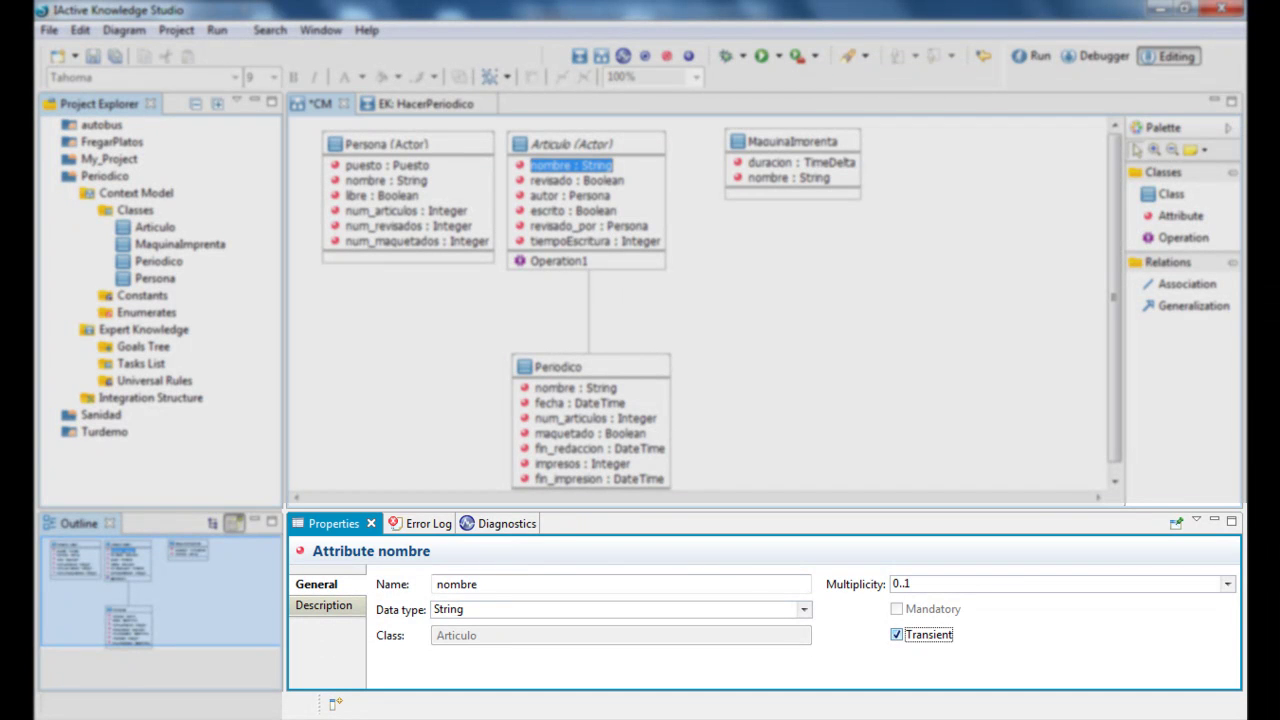
click(897, 635)
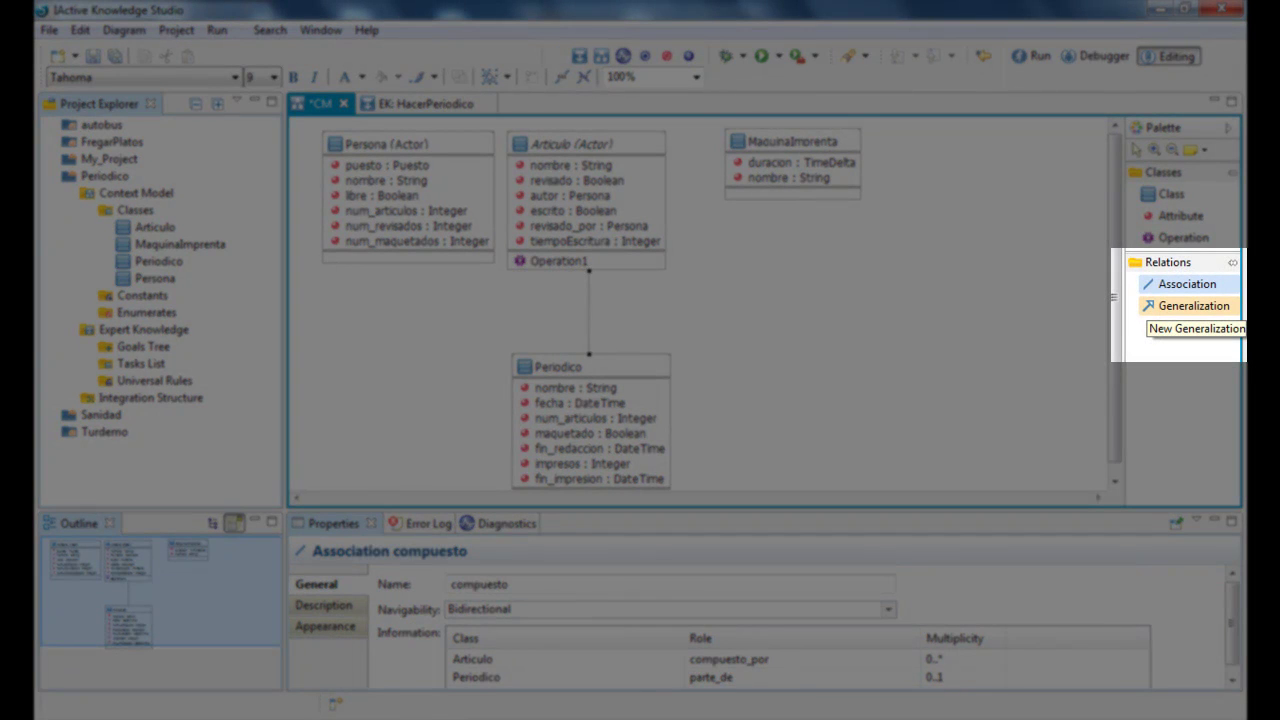
Examine the name, navigability and multiplicities of the association between Articulo and Periodico.
click(1186, 307)
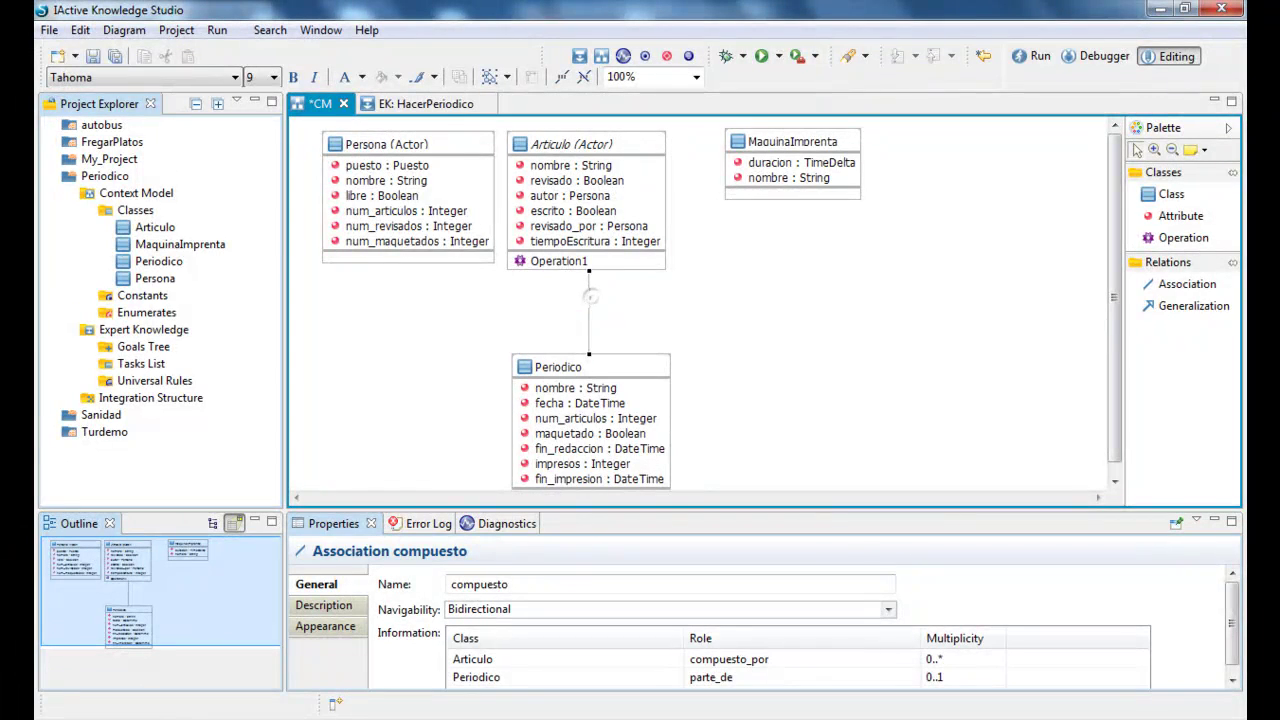
click(590, 297)
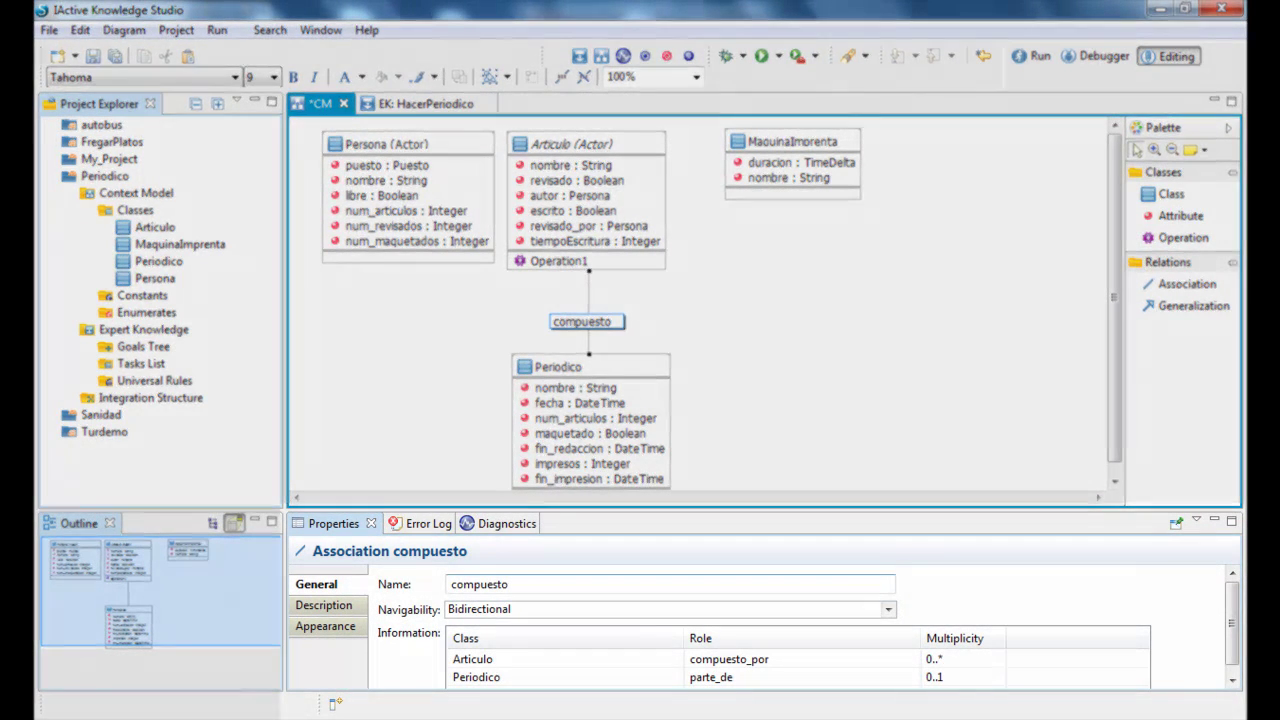
click(483, 608)
key(Return)
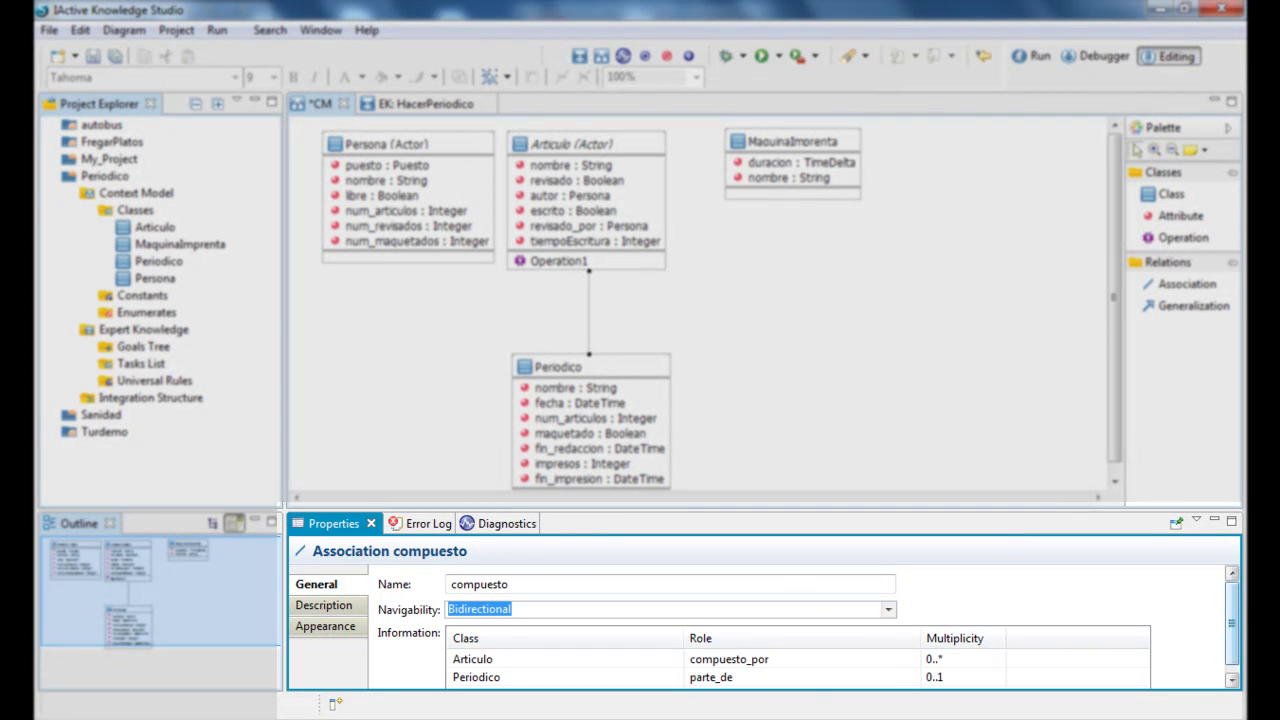
scroll(960, 630, down, 1)
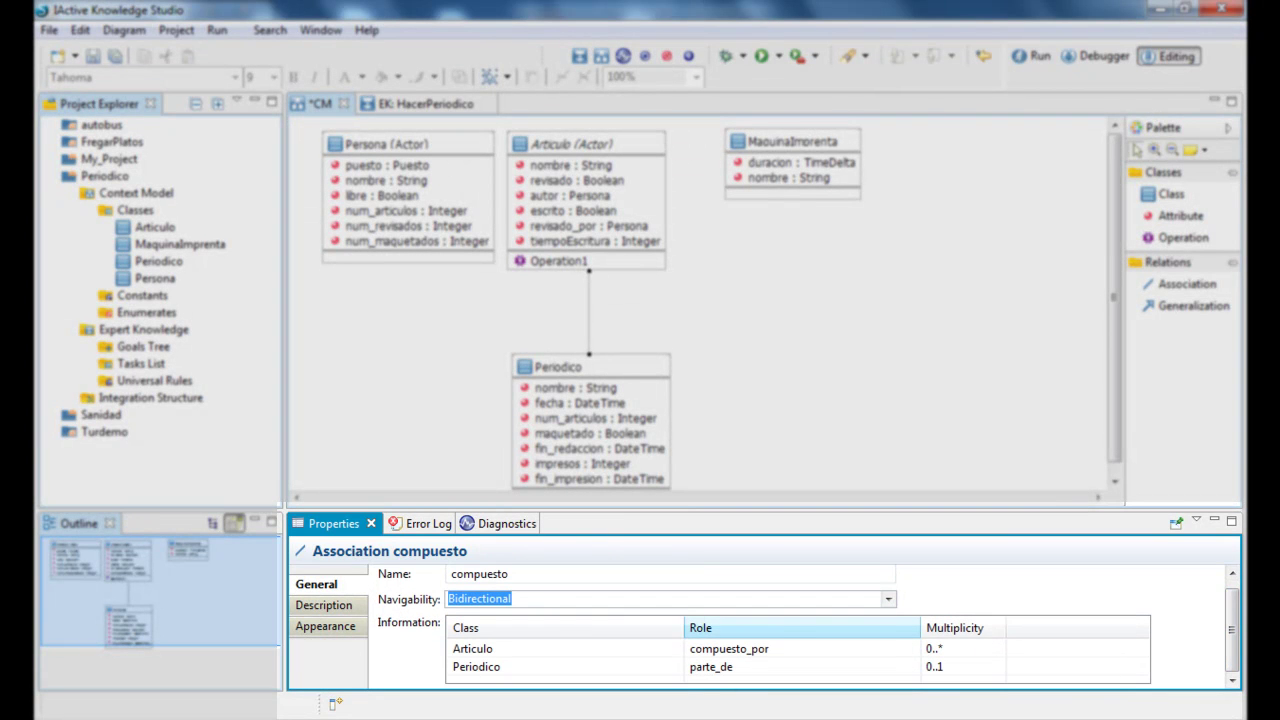
click(960, 648)
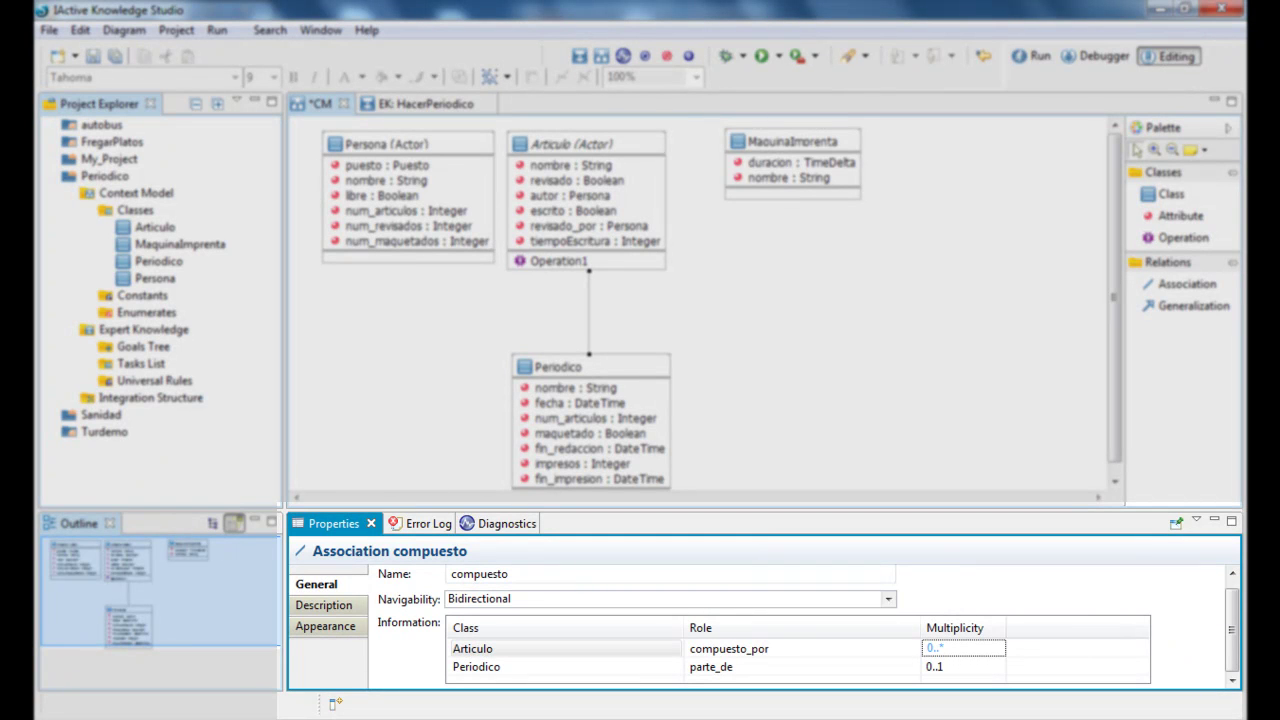
click(962, 667)
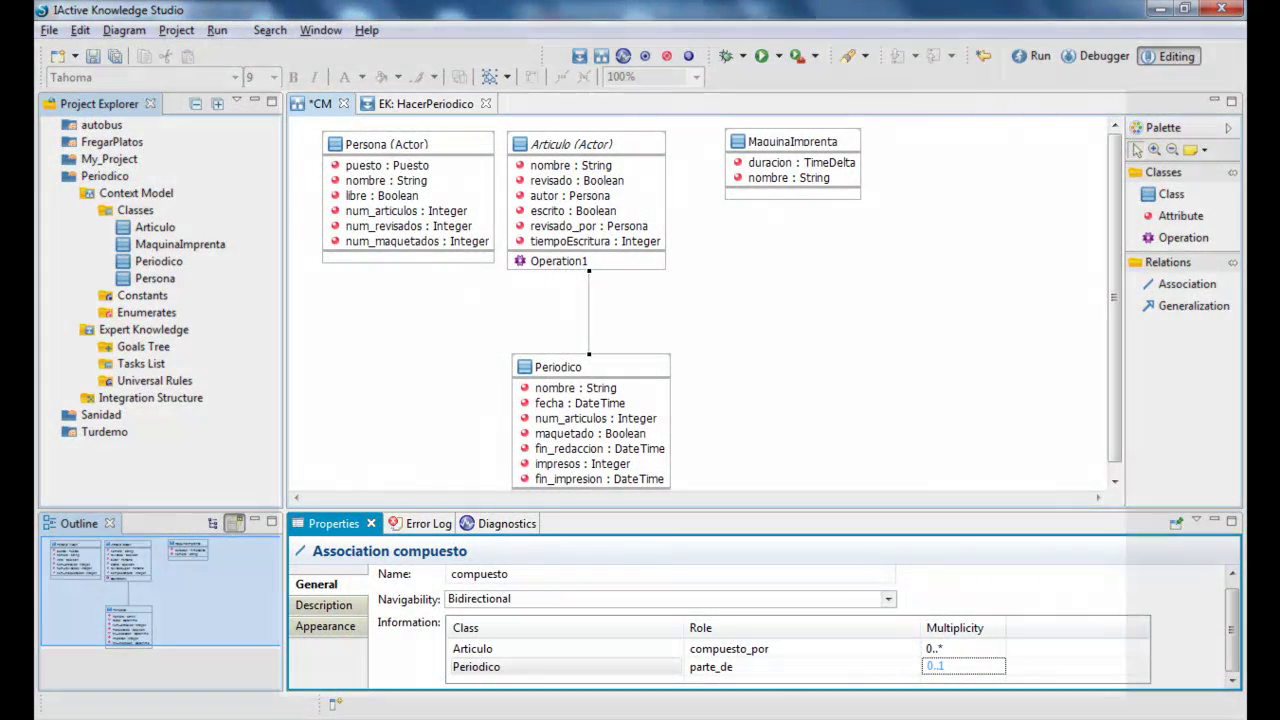
Switch to the HacerPeriodico expert knowledge diagram and look through its Goal, Task, Passive Task and Method tools.
click(425, 103)
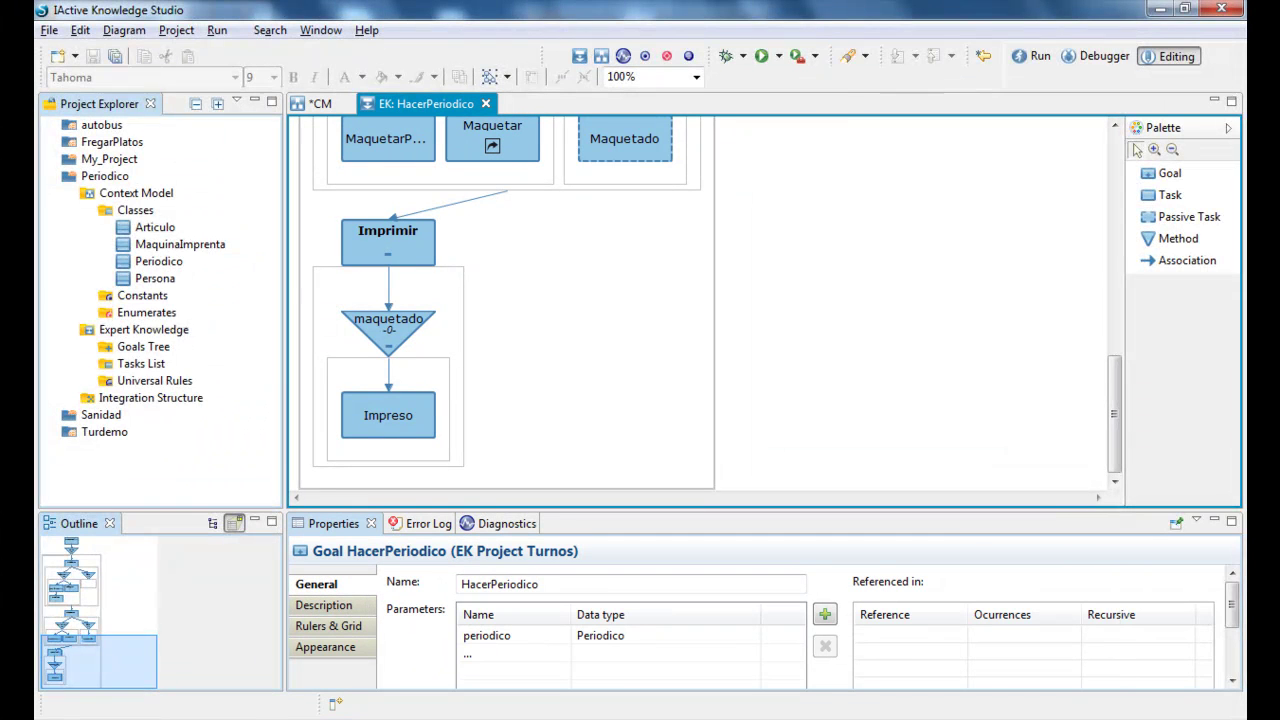
click(1170, 173)
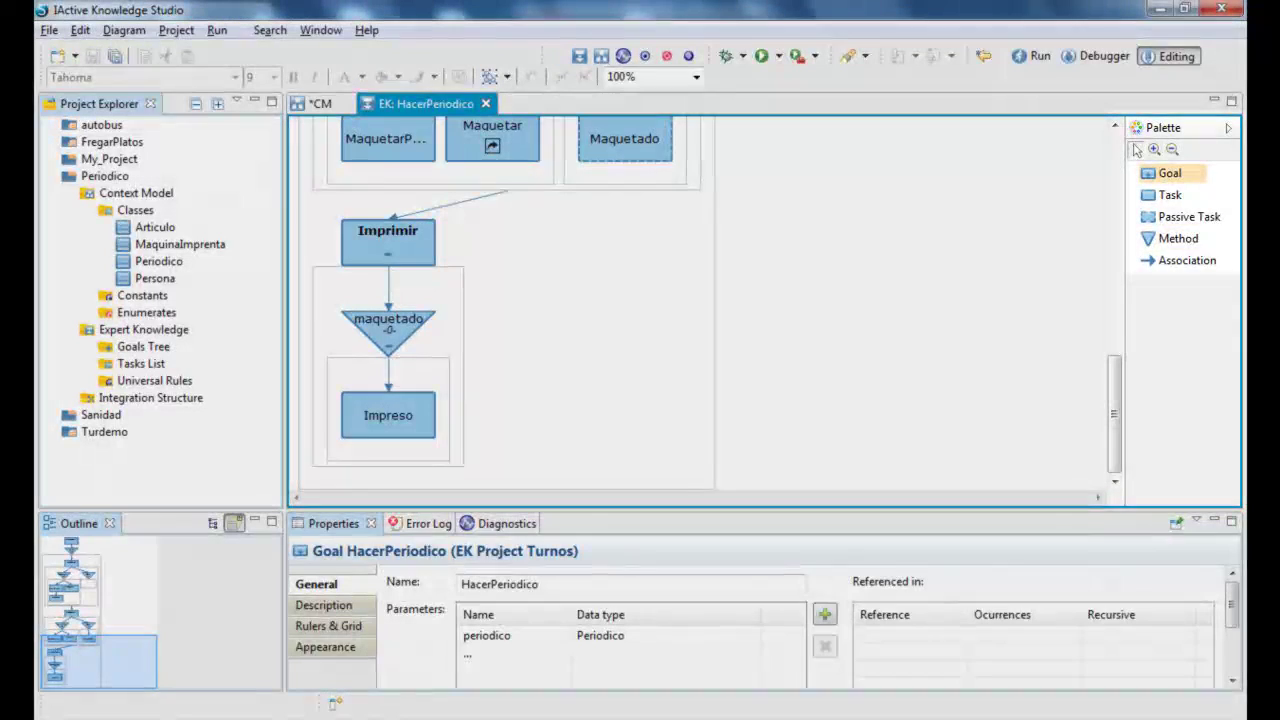
click(1170, 195)
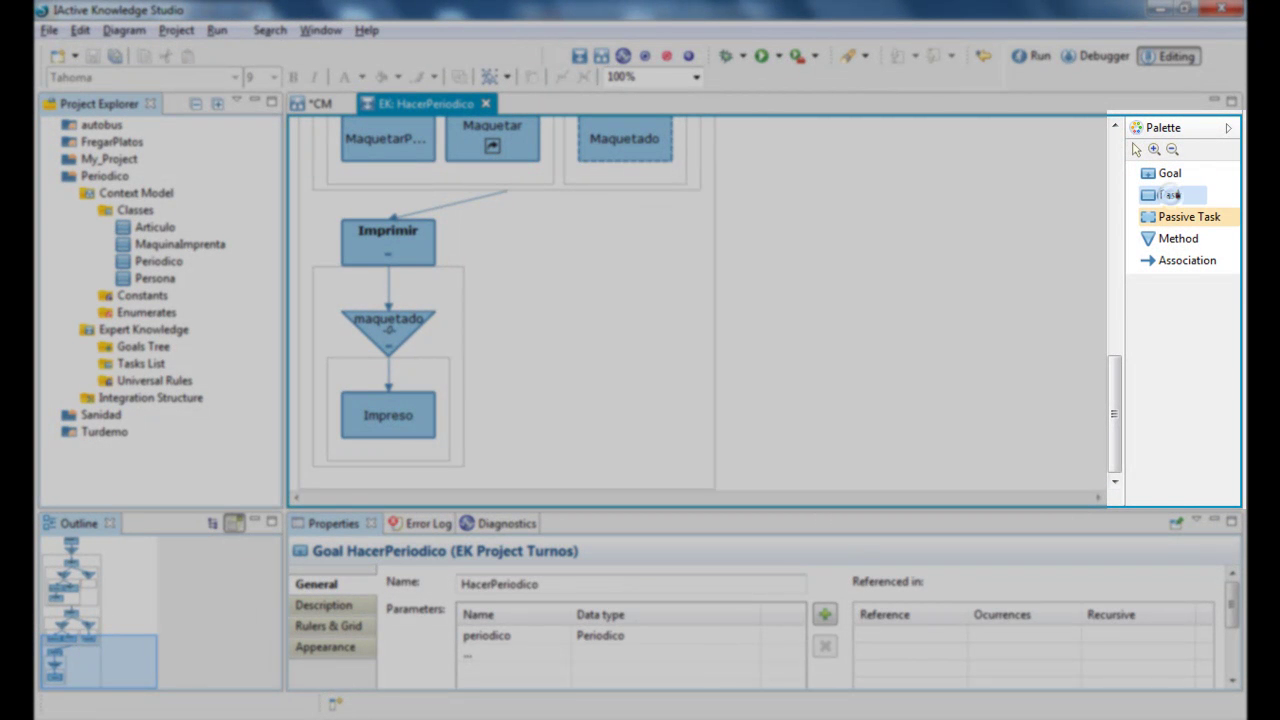
click(1176, 217)
click(1178, 238)
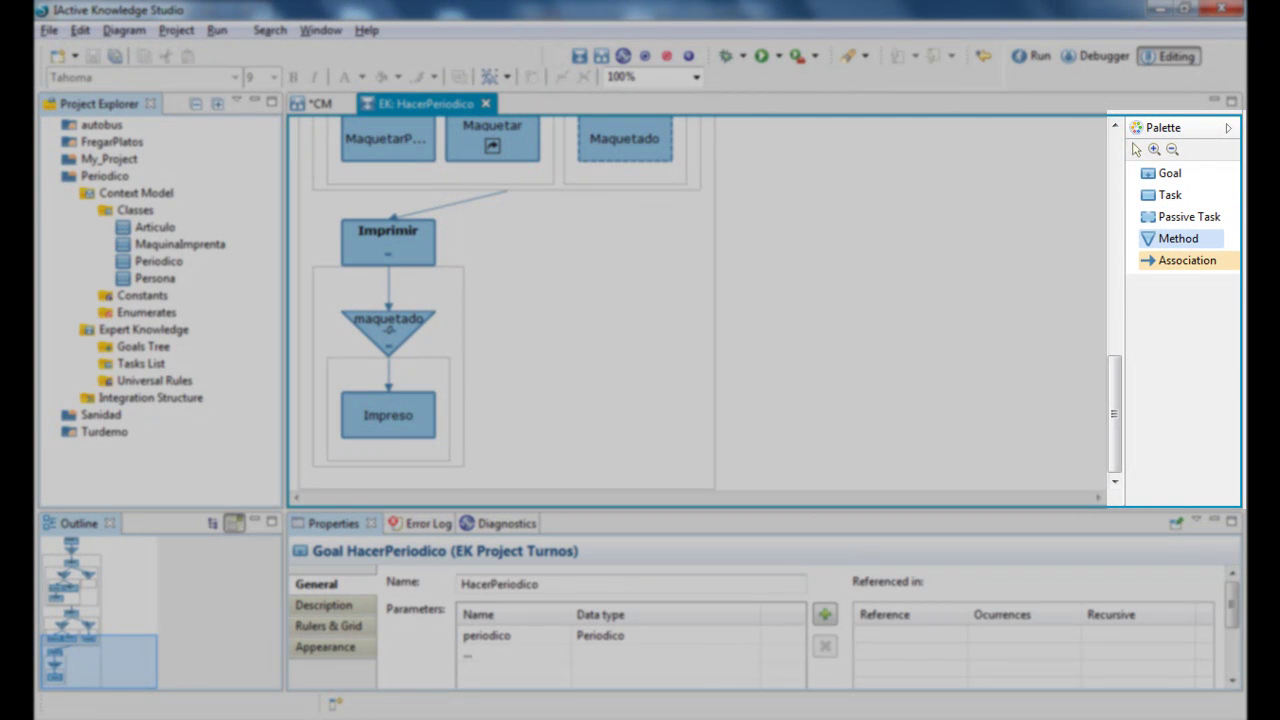
Open the Imprimir goal in its own expert knowledge diagram, inspect its properties, and close that diagram.
click(1180, 260)
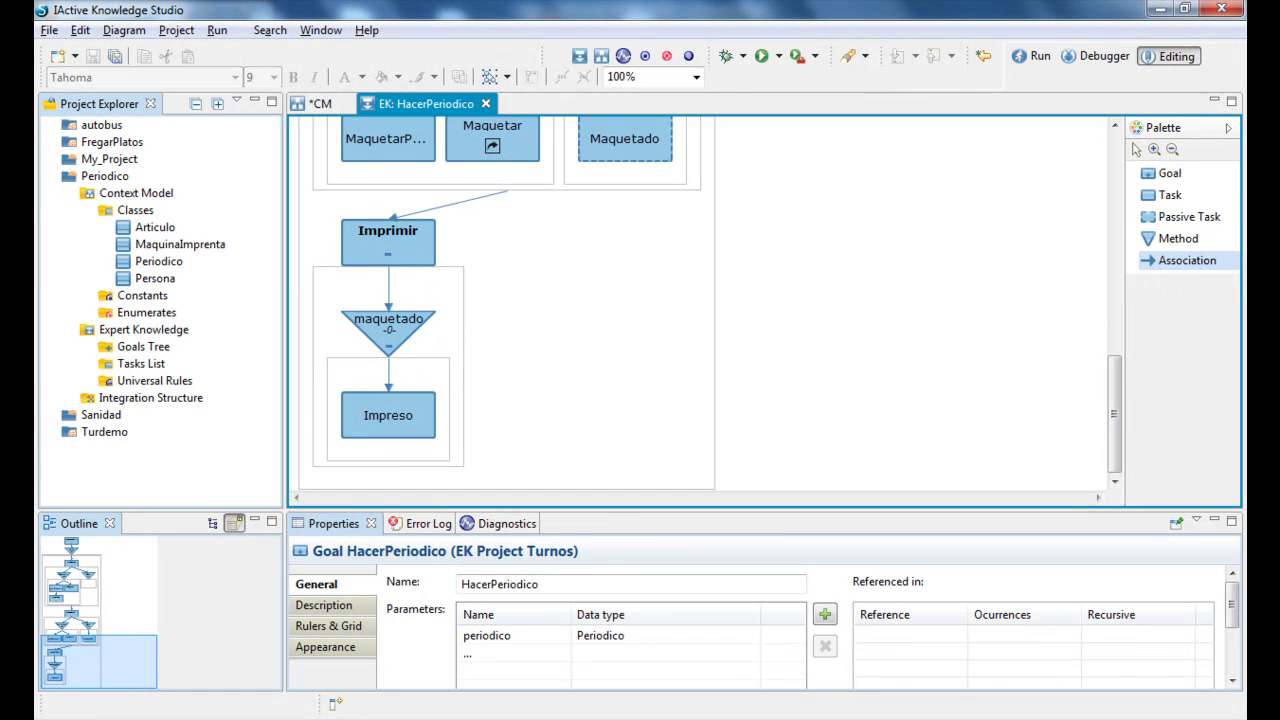
double_click(390, 240)
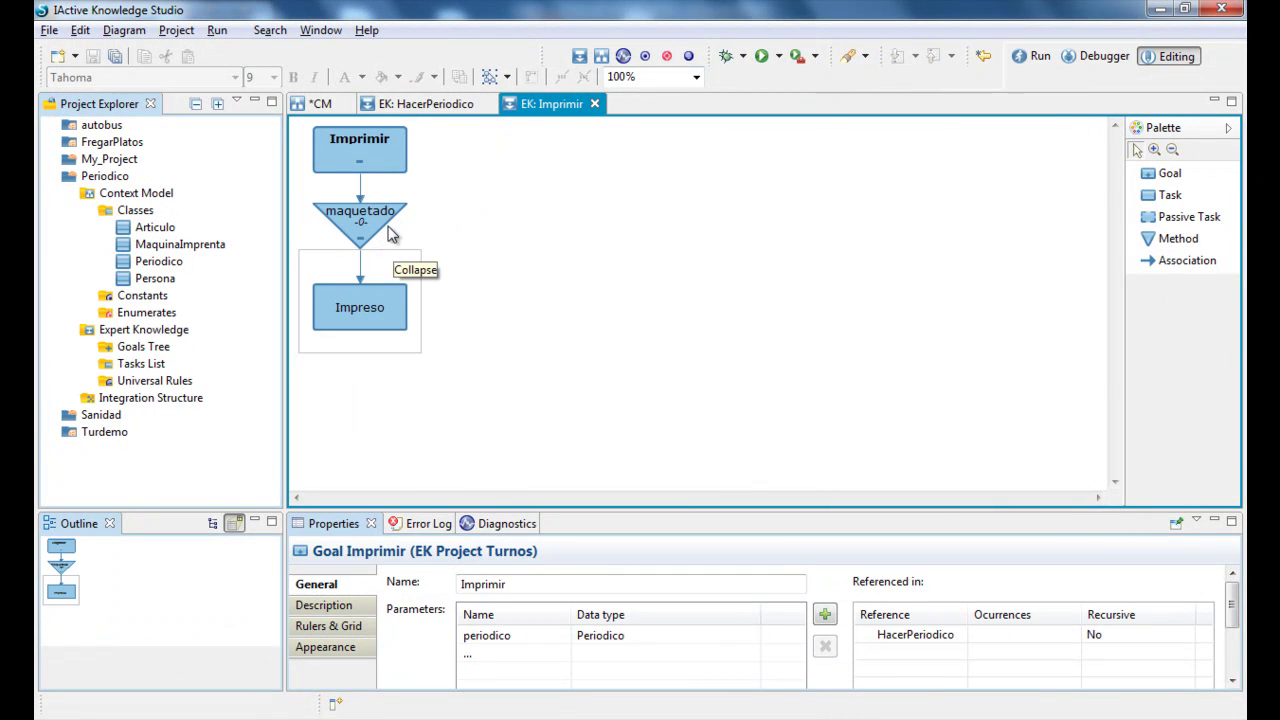
click(361, 166)
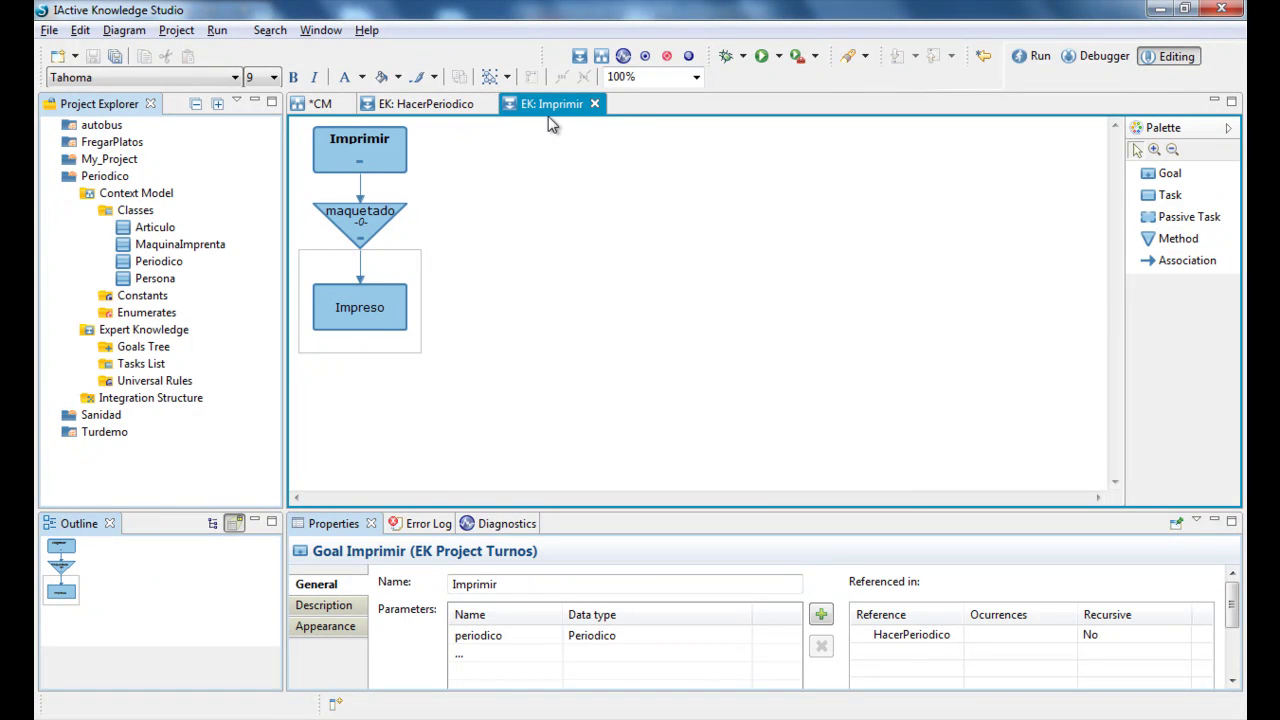
click(596, 104)
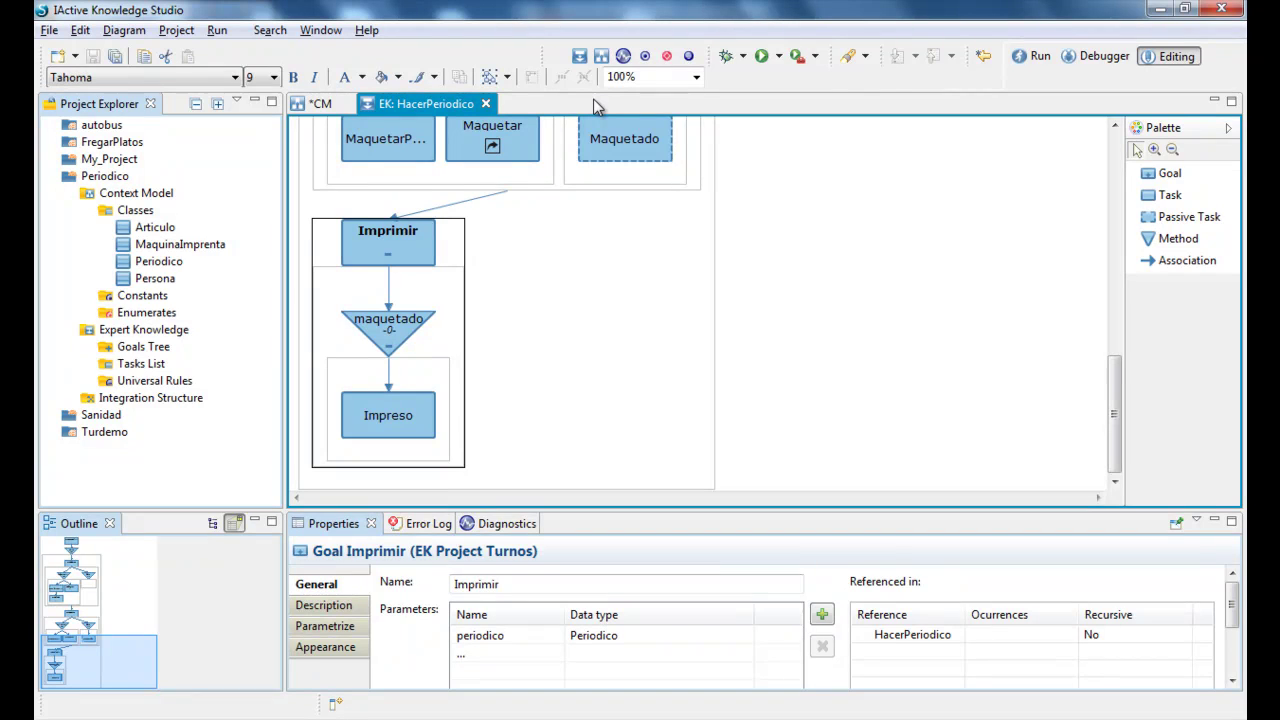
click(593, 99)
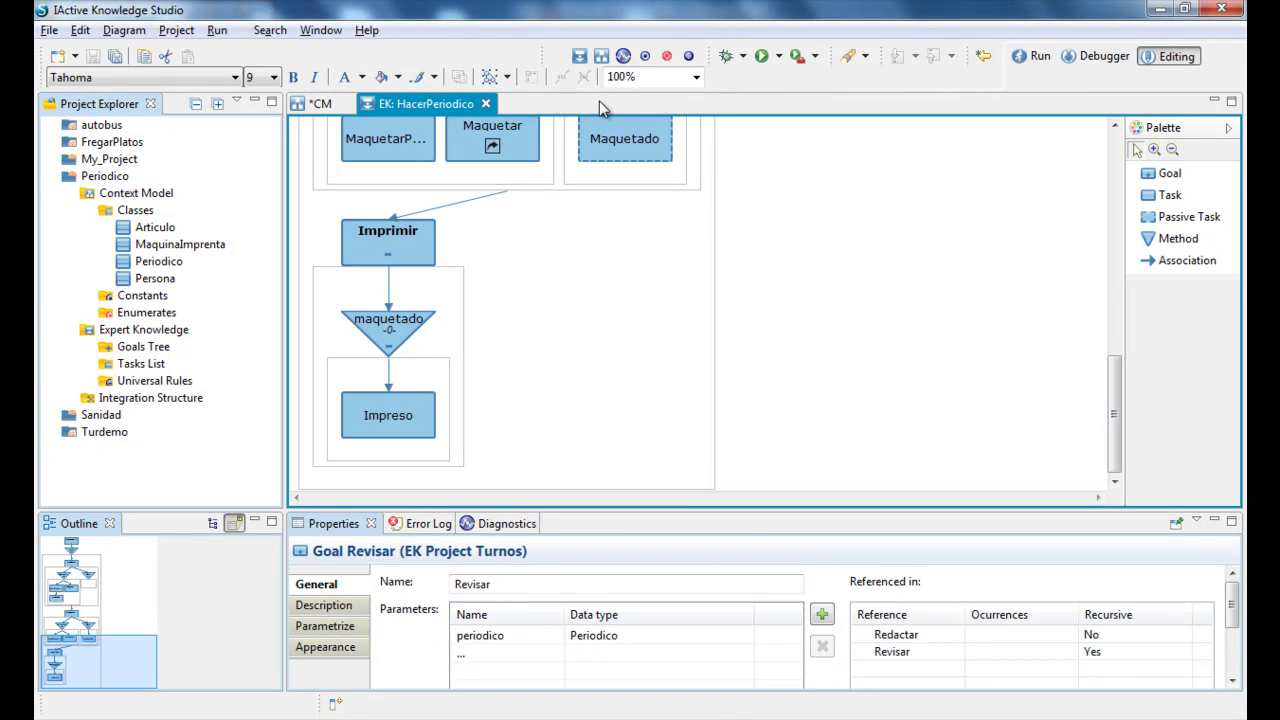
Examine the Maquetar goal's parameters and references in the HacerPeriodico diagram, plus the properties of its articulos_revisados method.
drag(1116, 412, 1116, 340)
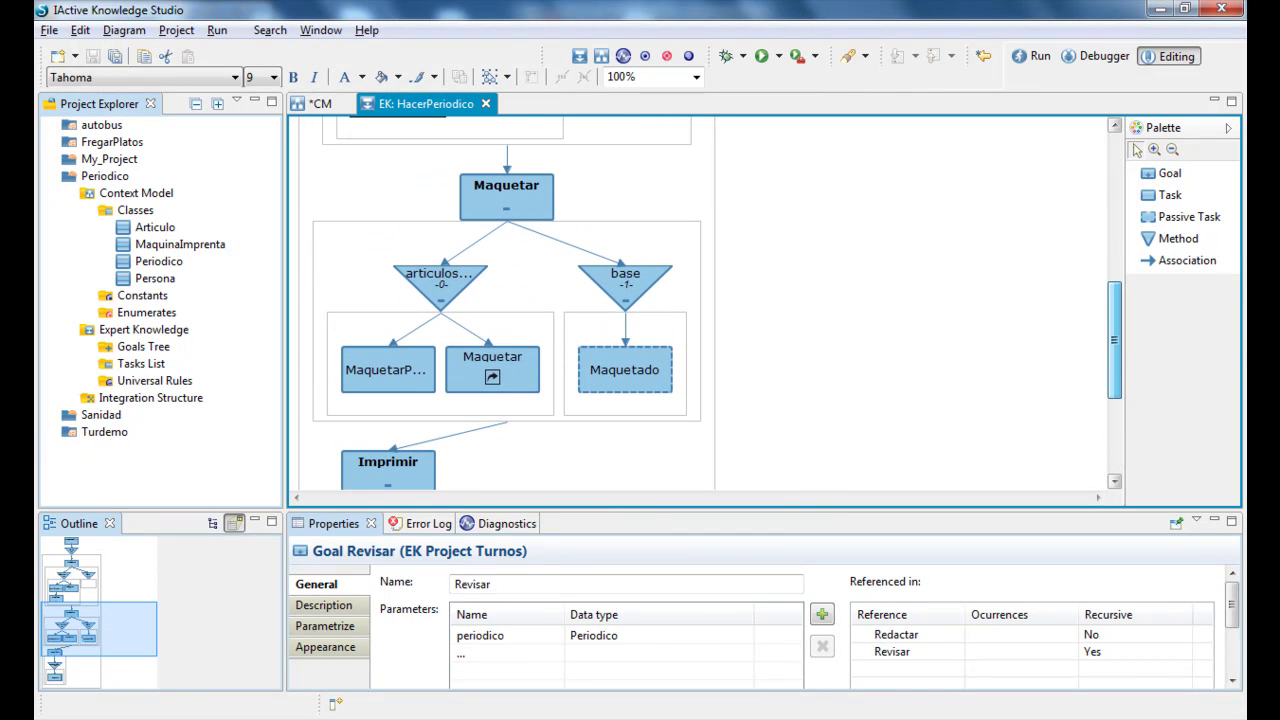
click(513, 186)
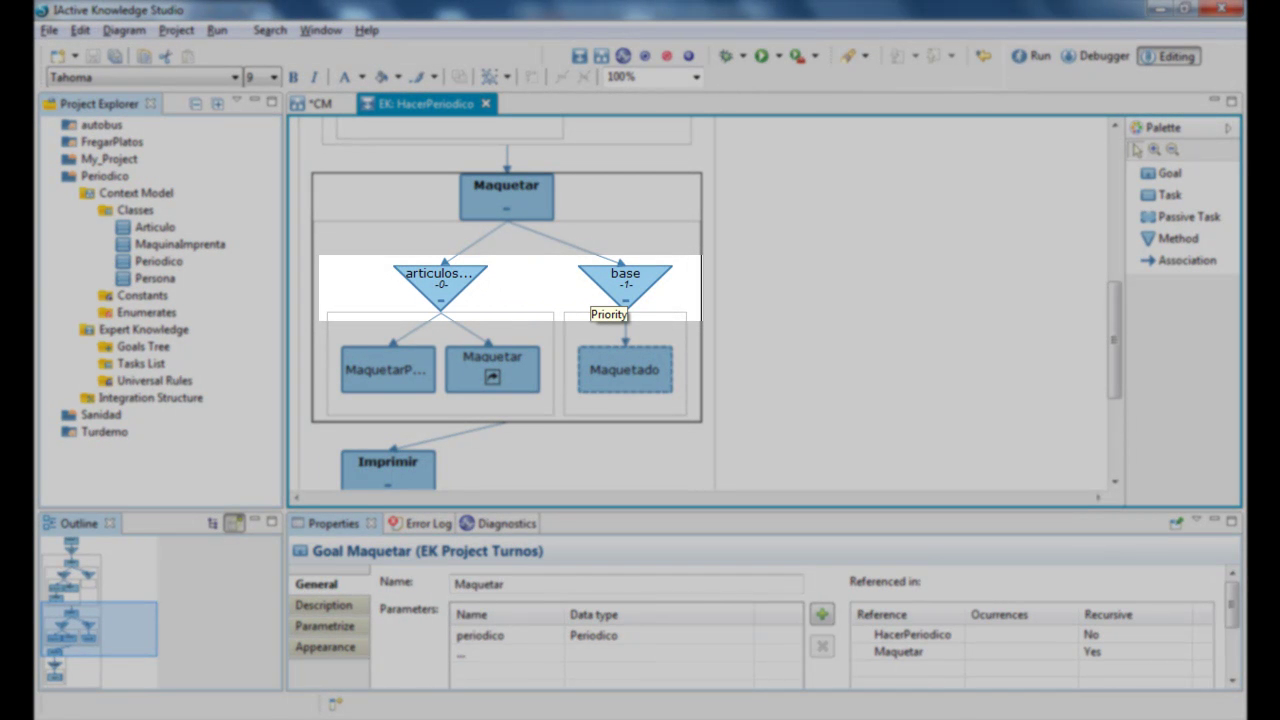
click(525, 188)
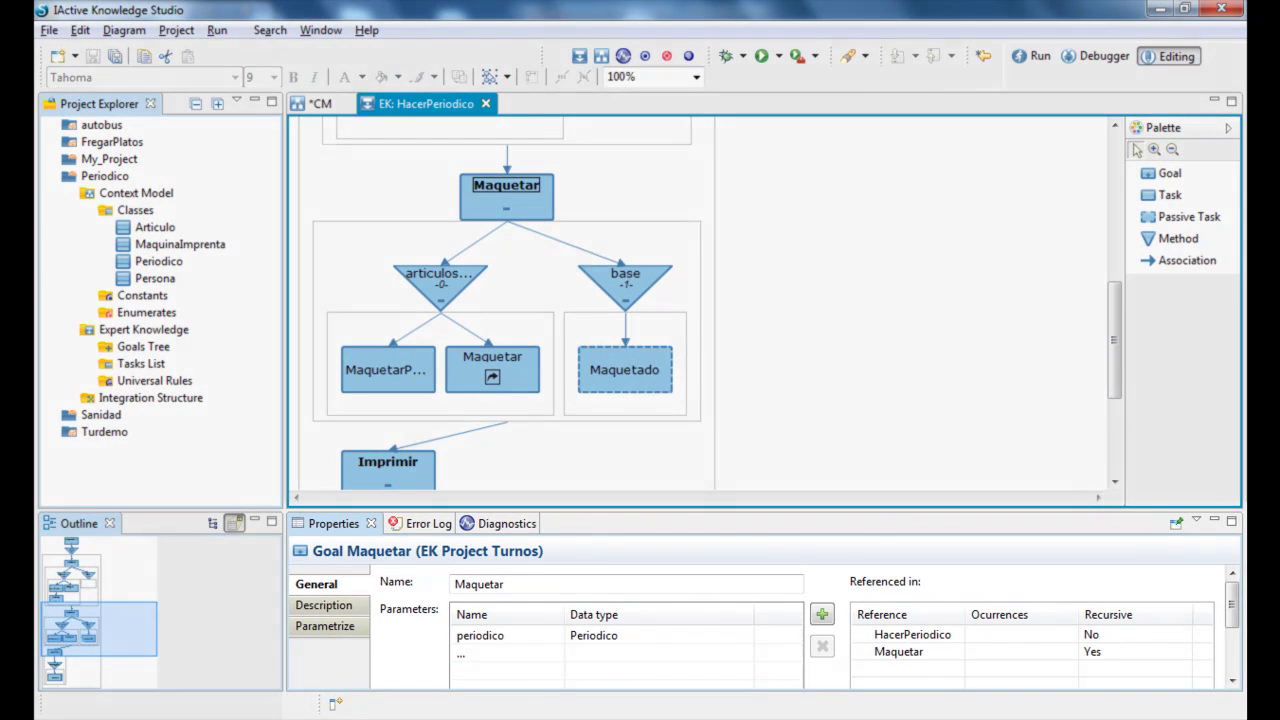
click(335, 523)
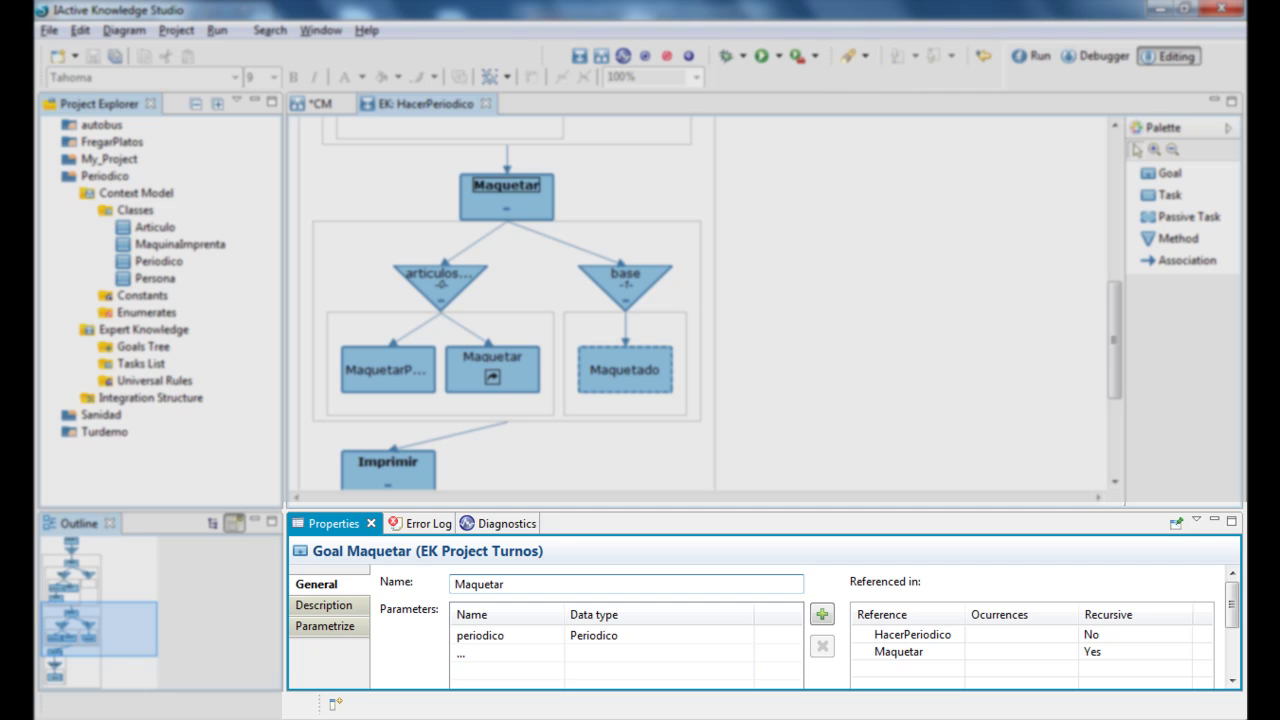
click(476, 636)
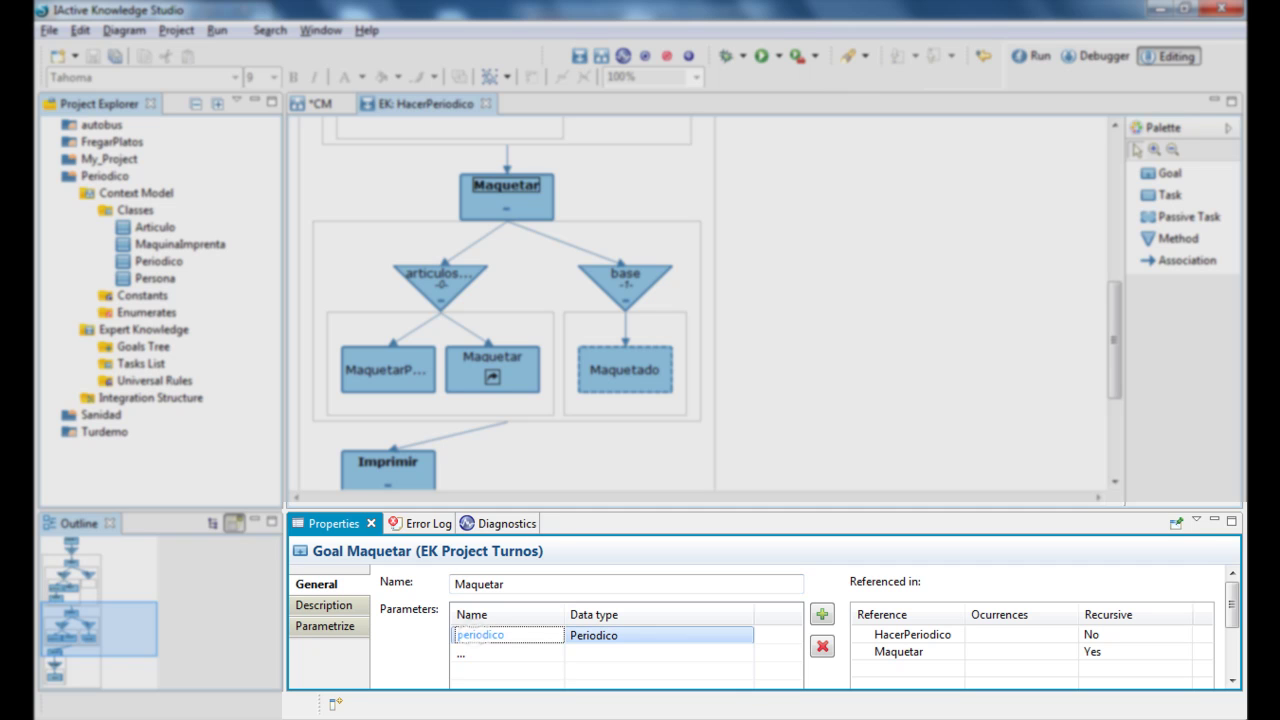
click(912, 635)
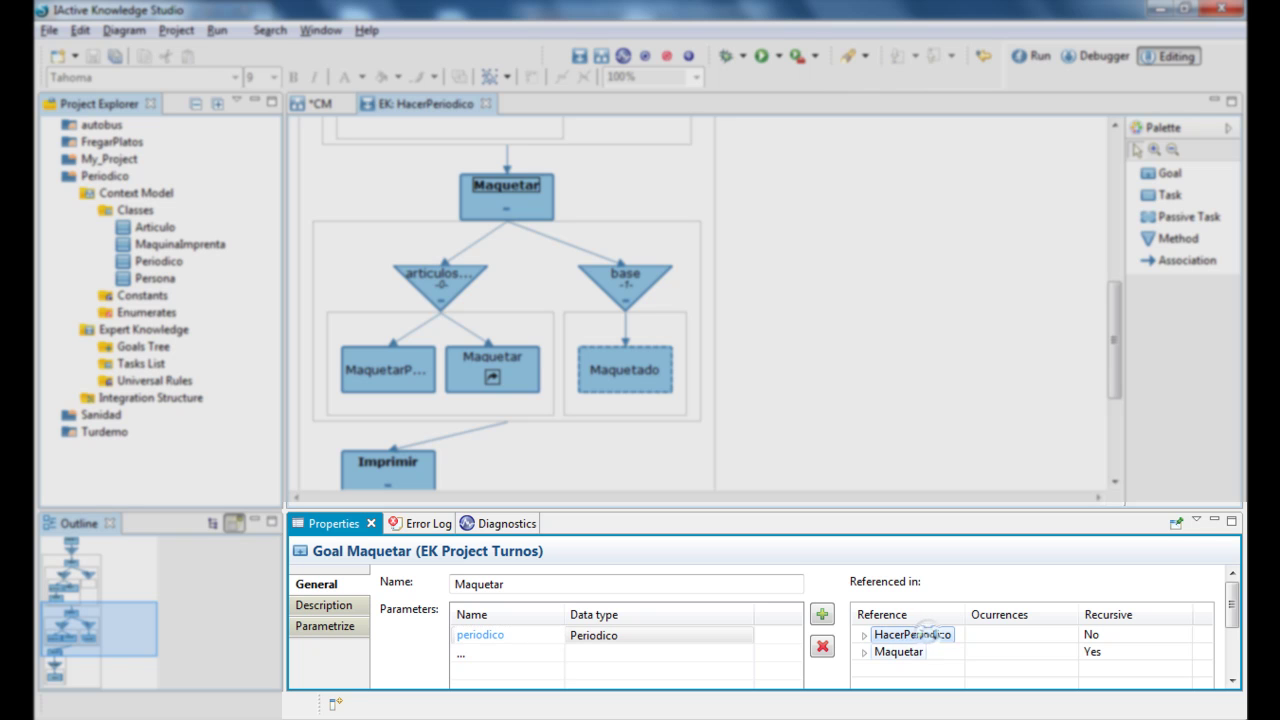
click(899, 652)
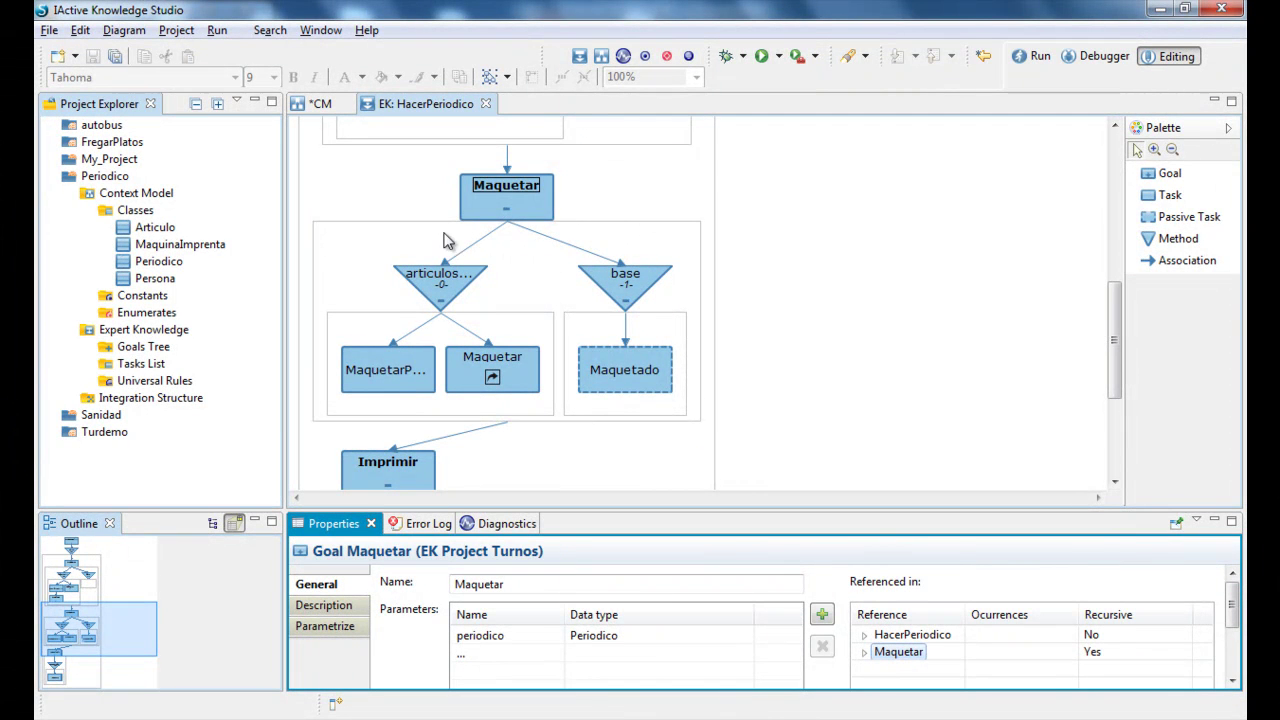
click(420, 280)
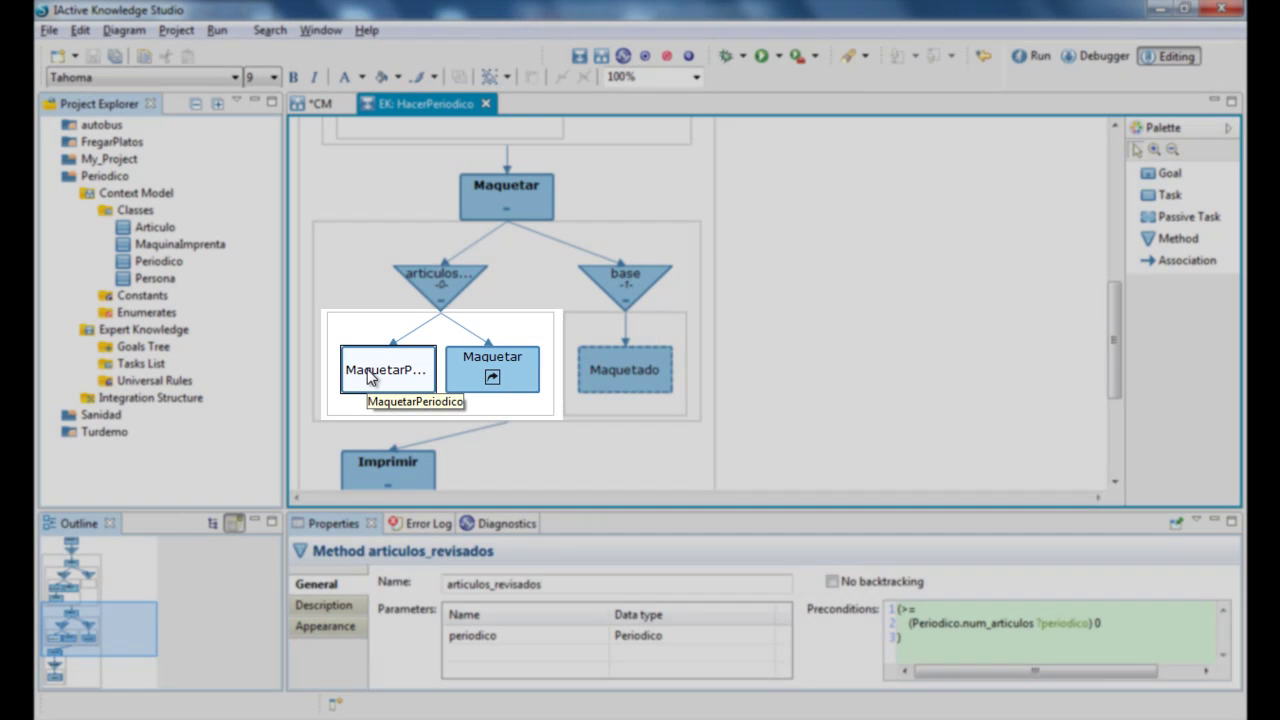
Maximize the properties of the MaquetarPeriodico task and examine its periodico and maquetador parameters and its actor.
click(370, 376)
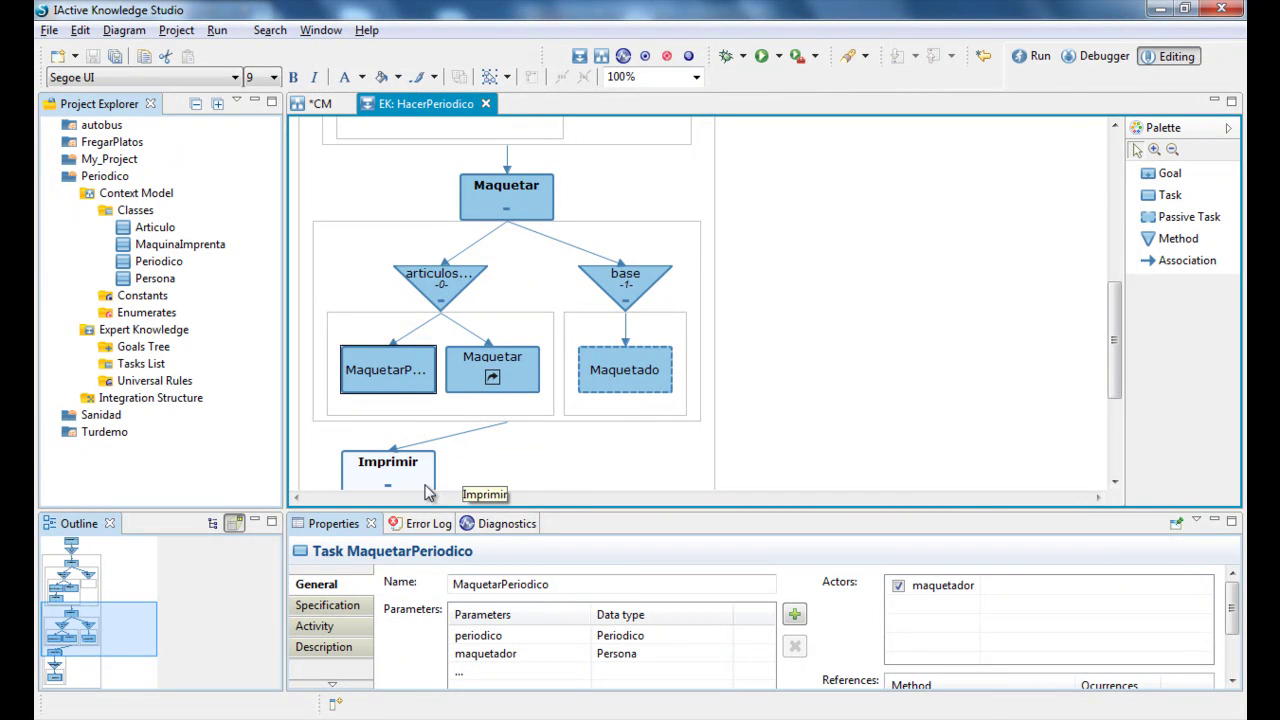
click(310, 587)
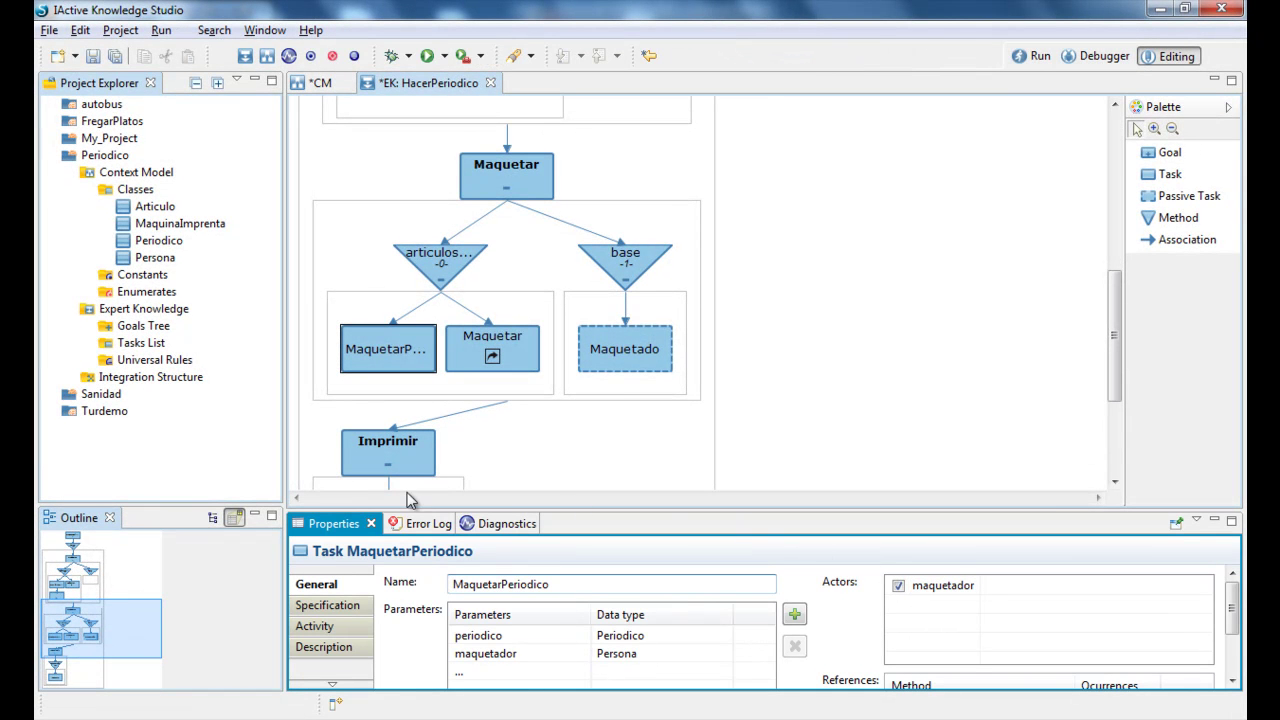
double_click(340, 525)
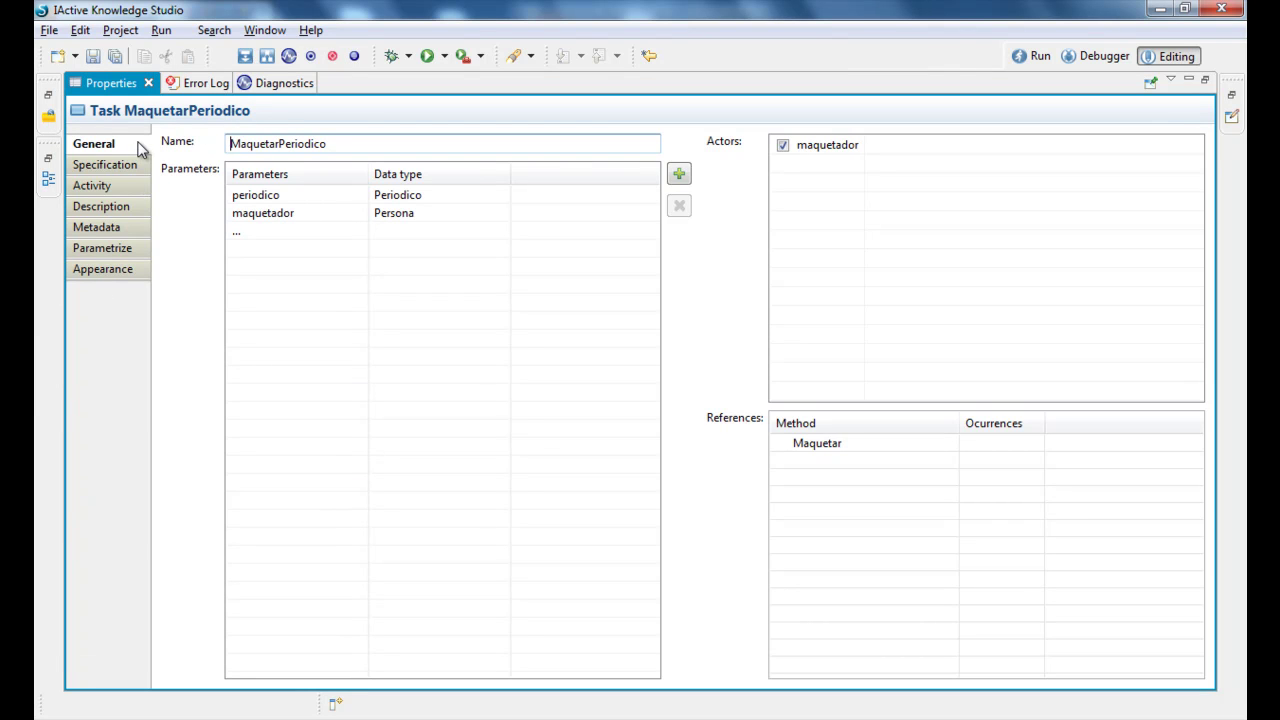
click(243, 196)
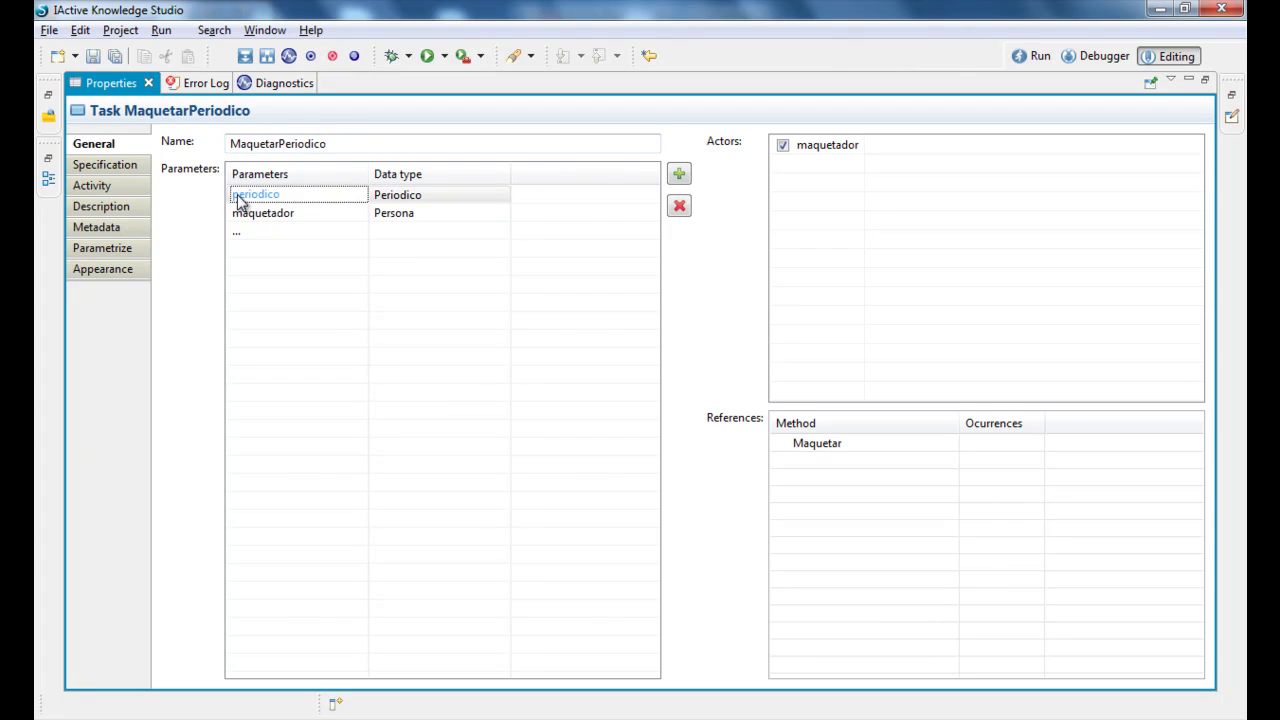
click(233, 216)
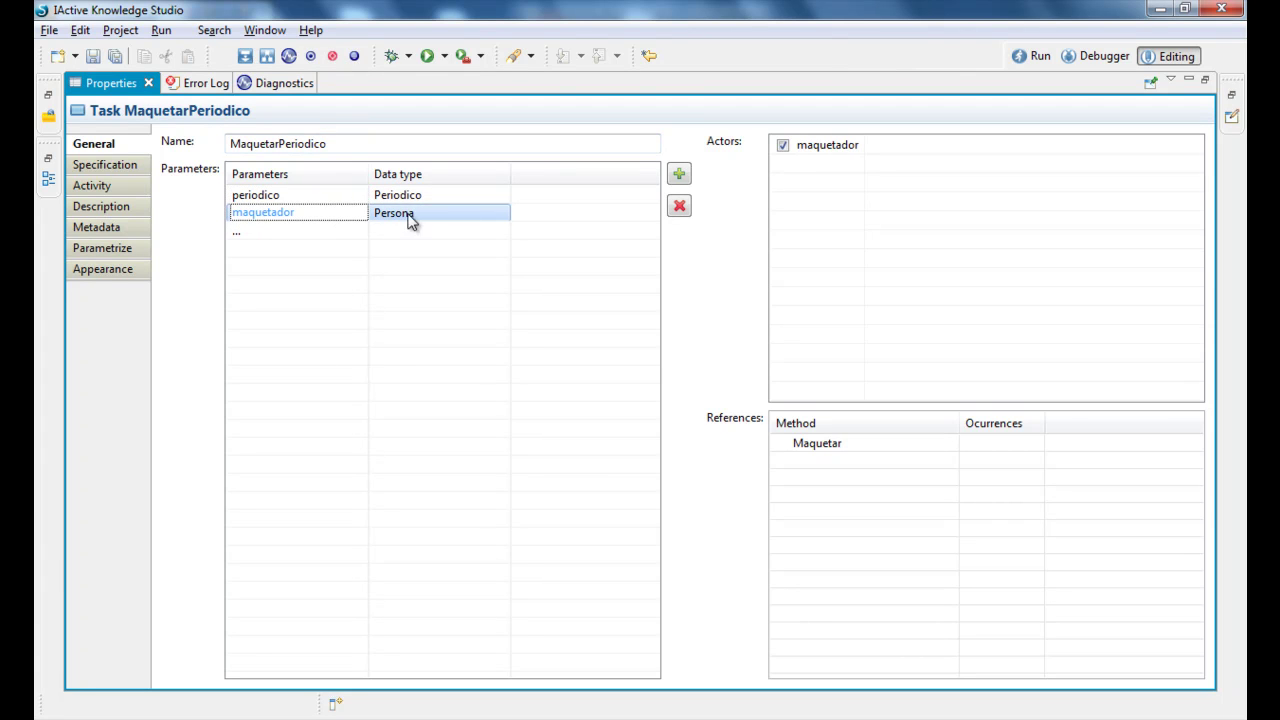
click(783, 148)
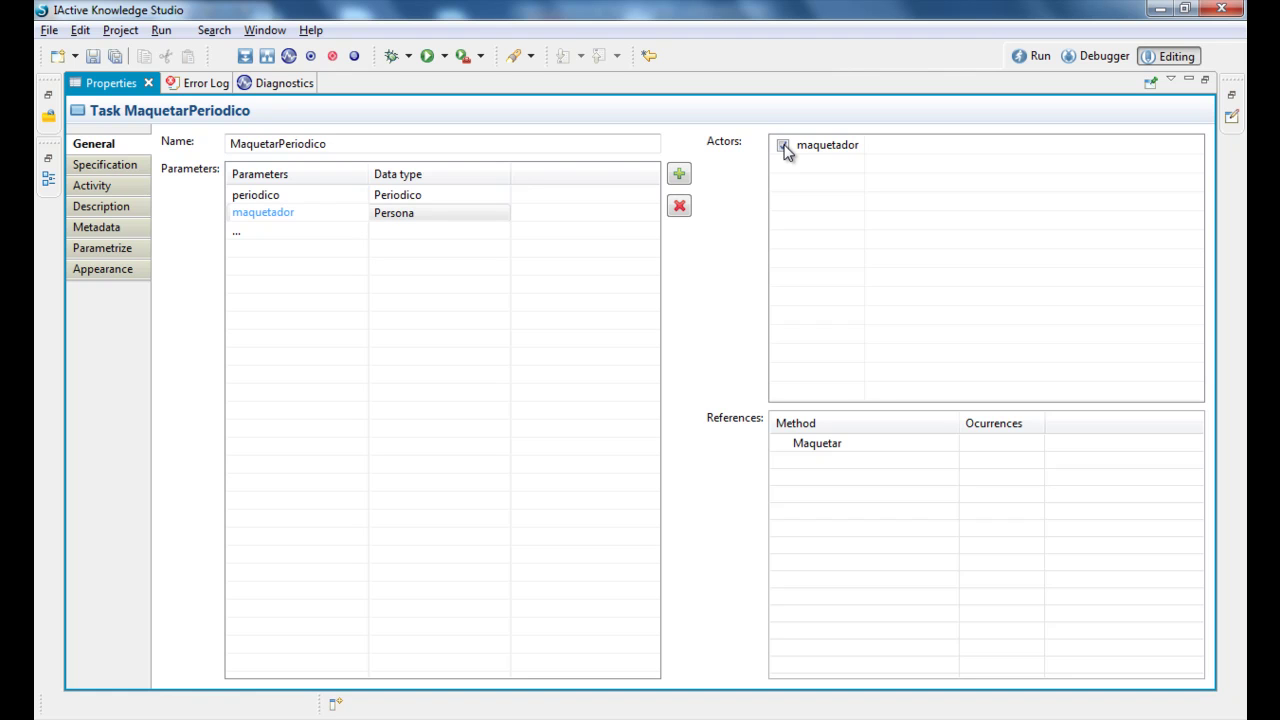
Examine the MaquetarPeriodico task's conditions and effects, as well as its activity expression and temporal constraints.
click(92, 166)
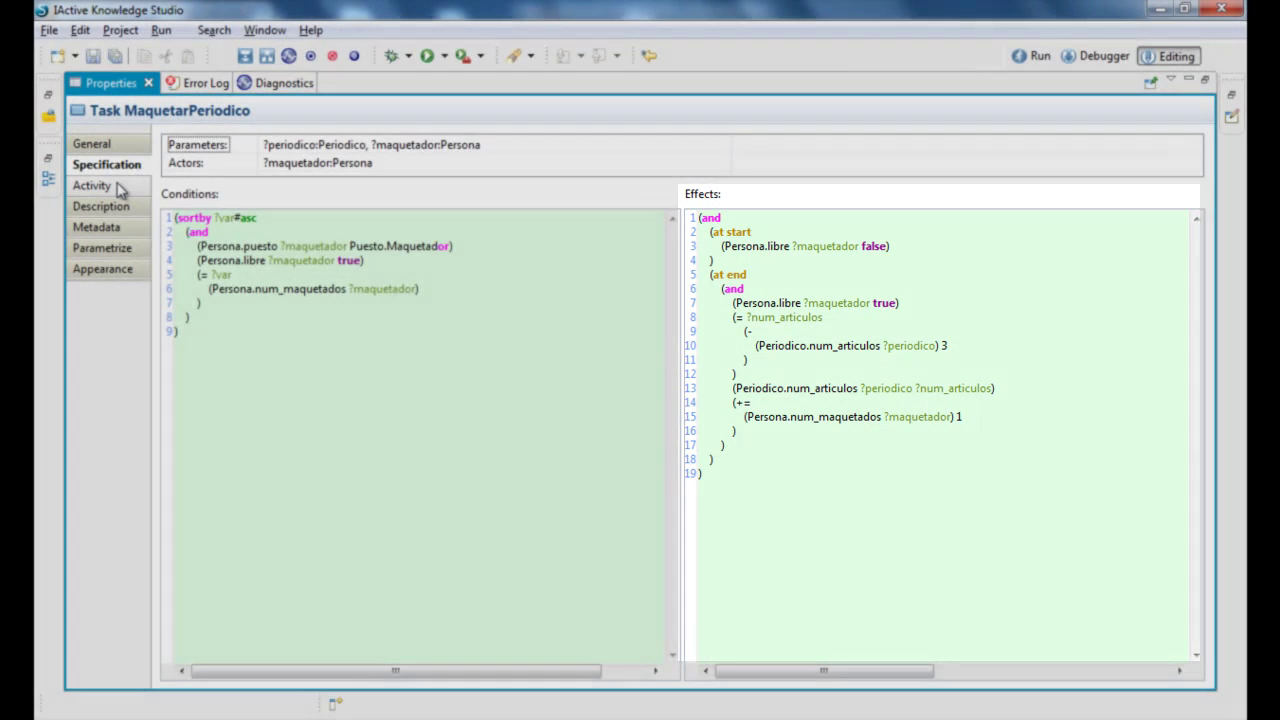
click(116, 186)
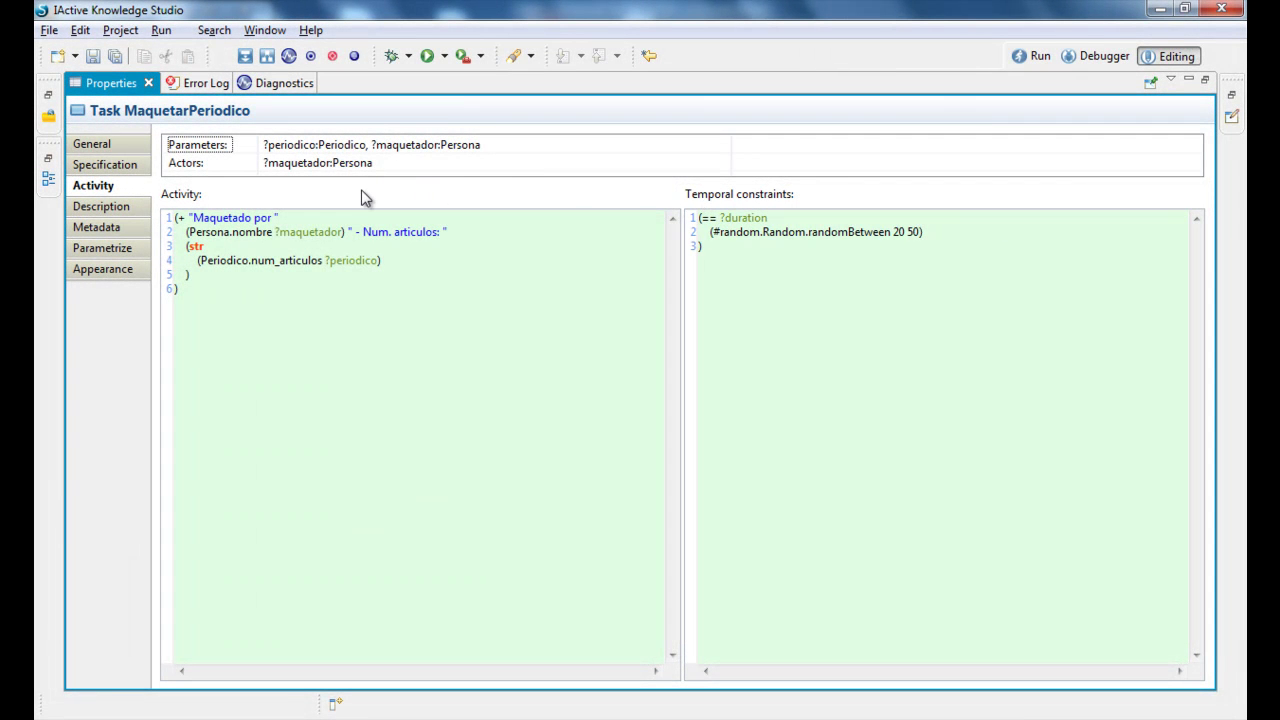
Add a new metadata entry to the MaquetarPeriodico task and select its data type cell.
click(98, 232)
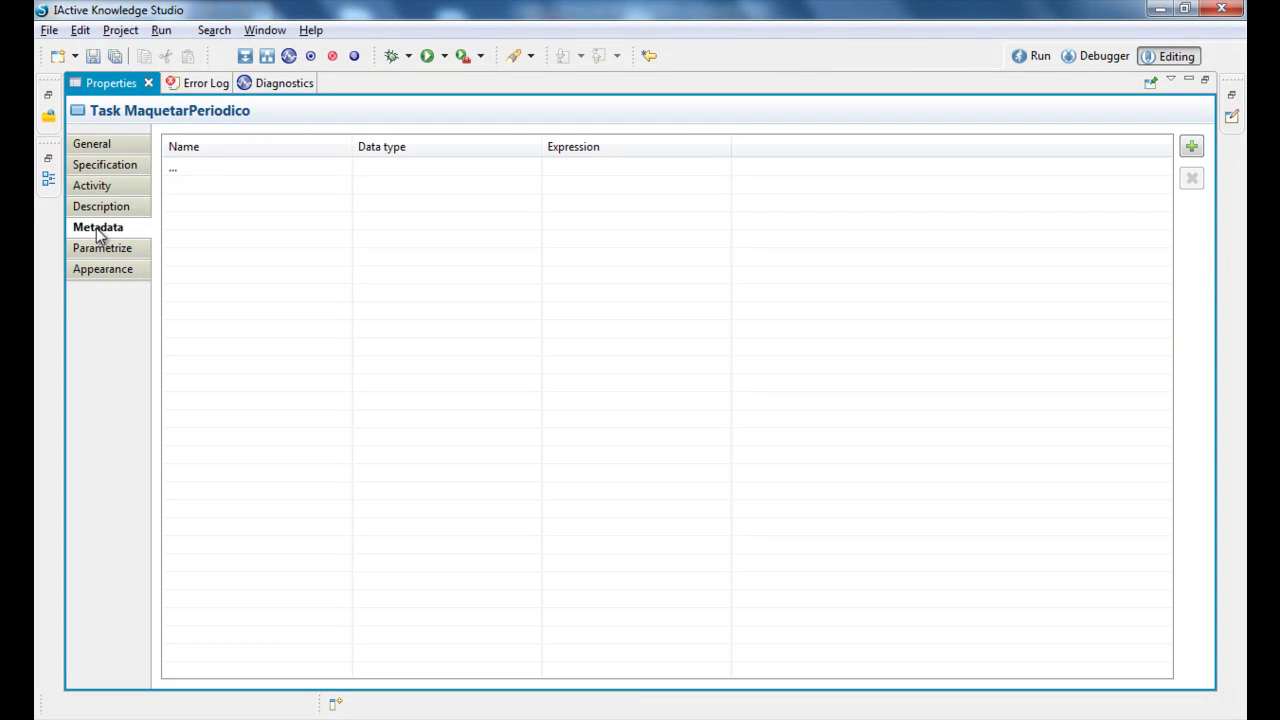
click(216, 170)
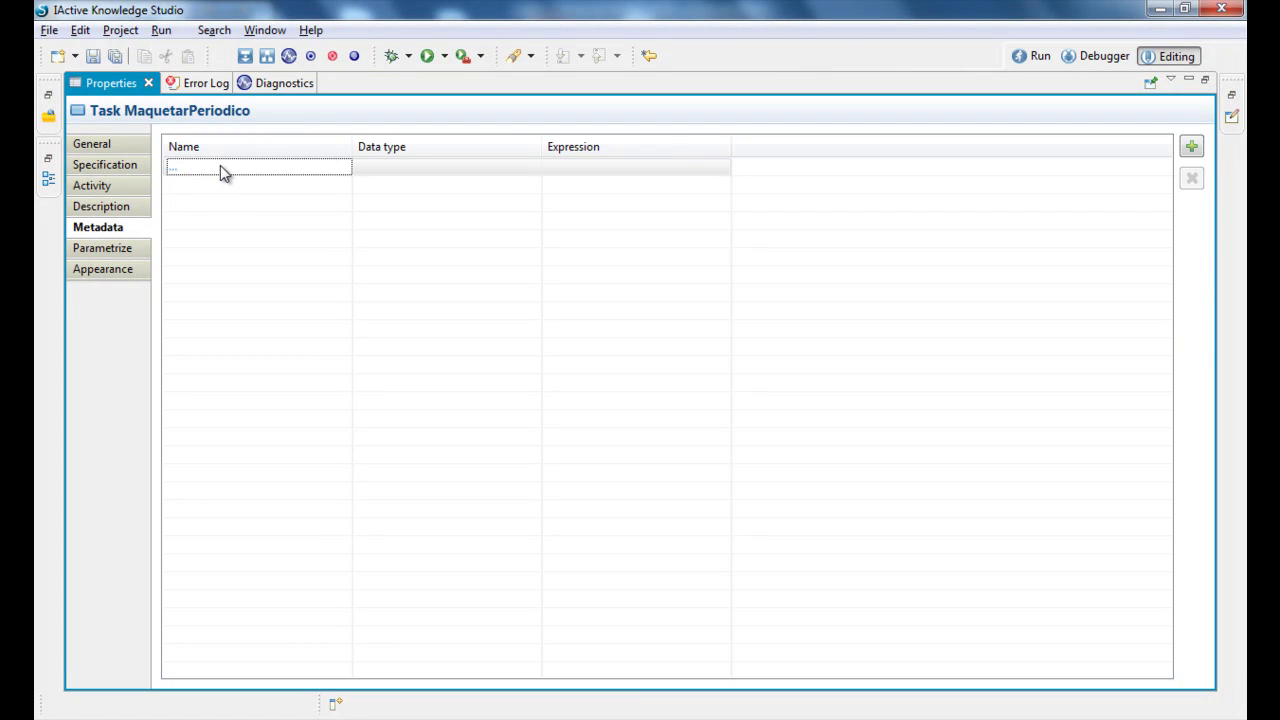
click(1195, 148)
click(421, 172)
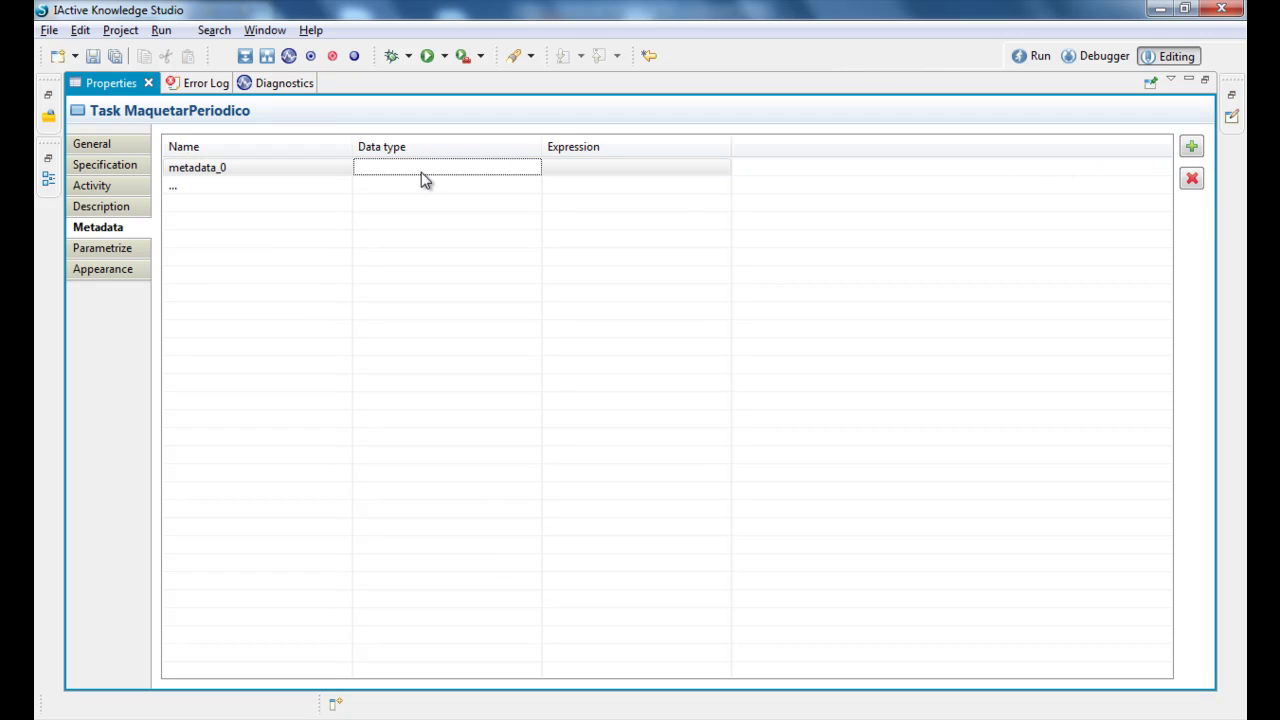
Examine the MaquetarPeriodico task's parametrization: the periodico and maquetador variable assignments and the temporal constraints editor.
click(110, 252)
click(246, 170)
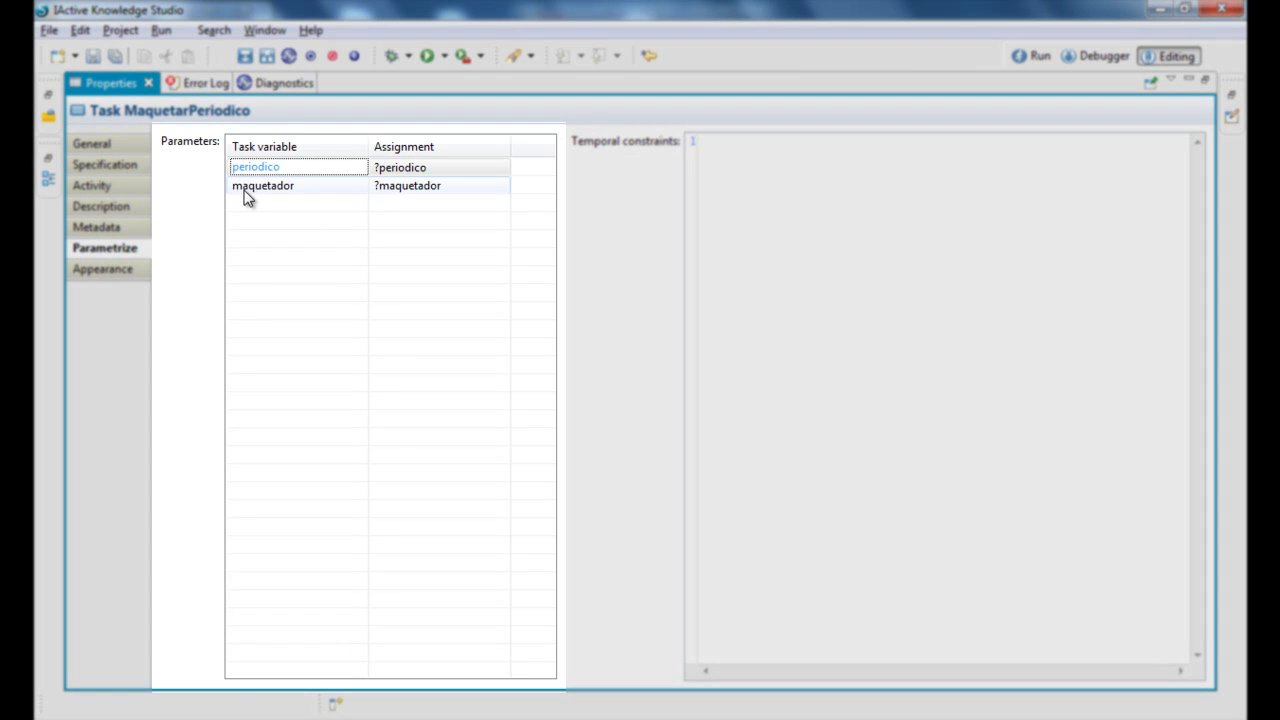
click(246, 190)
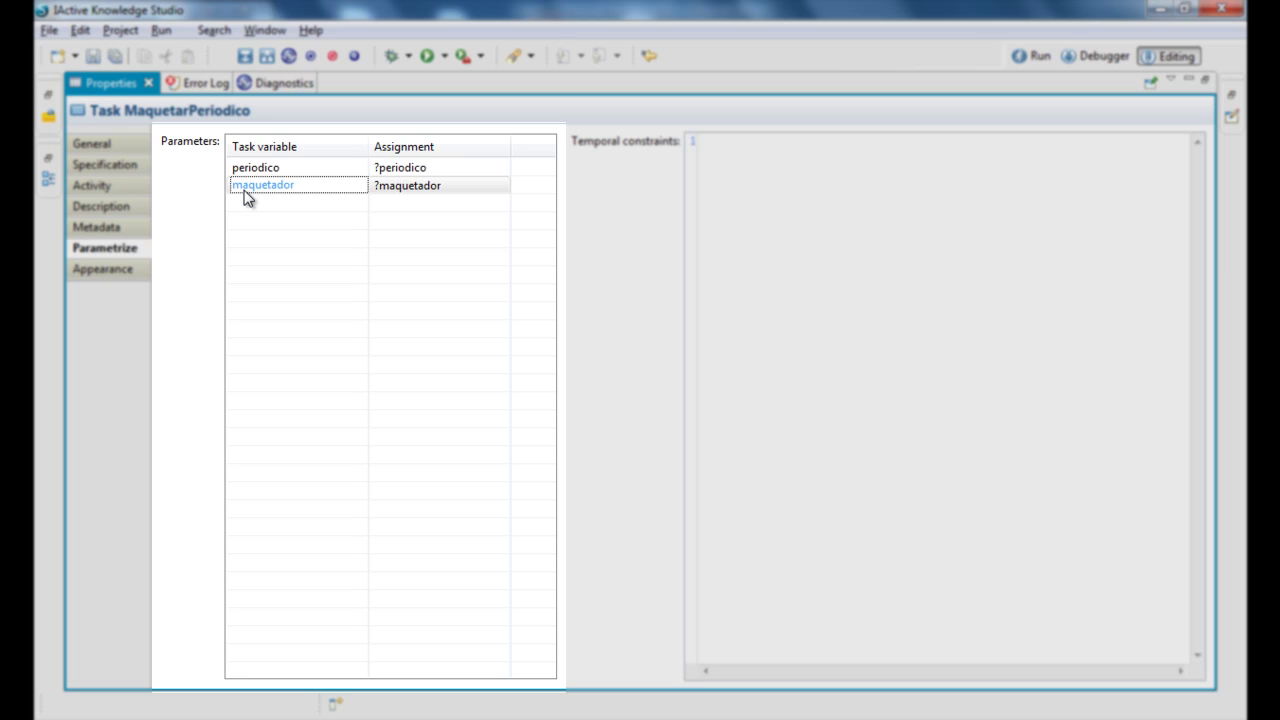
click(733, 167)
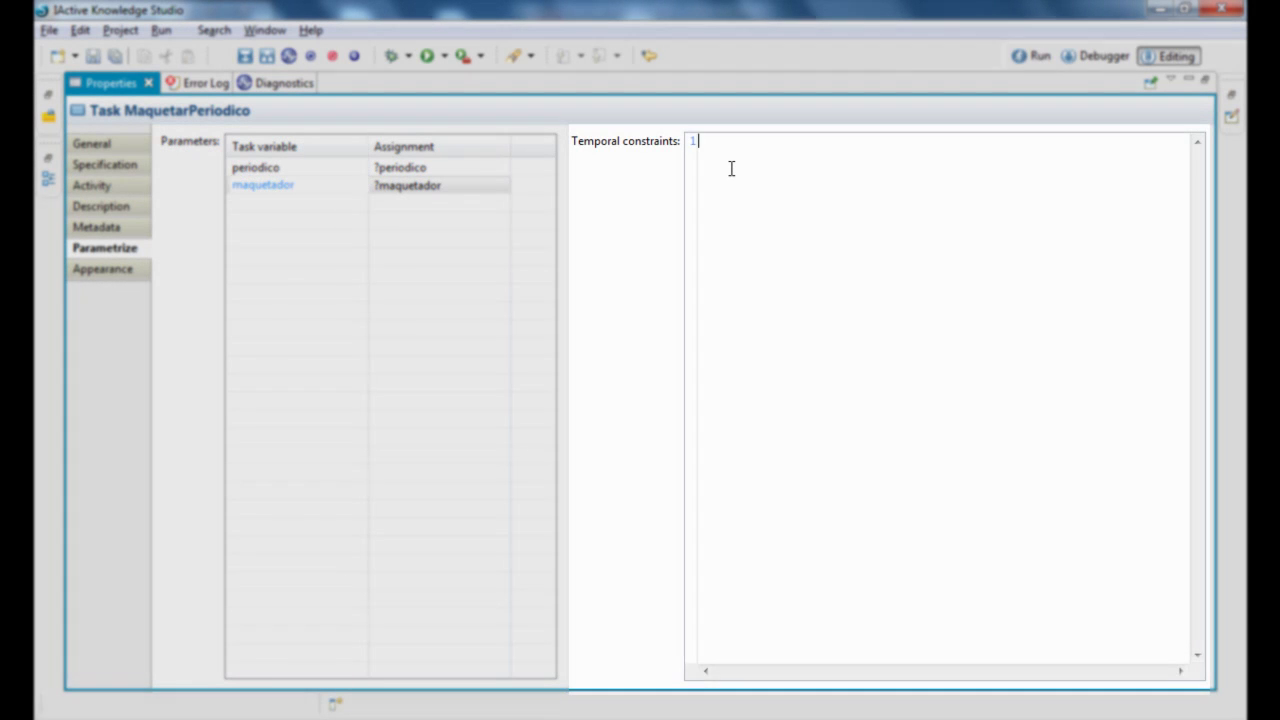